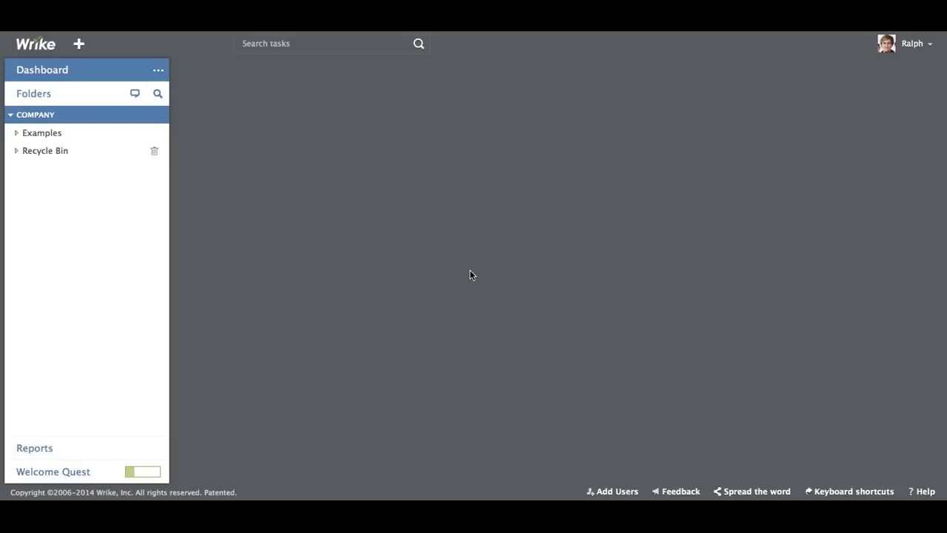
- Add a folder named "Create a Website" under the Company root folder
{"action": "right_click", "coordinate": [34, 120]}
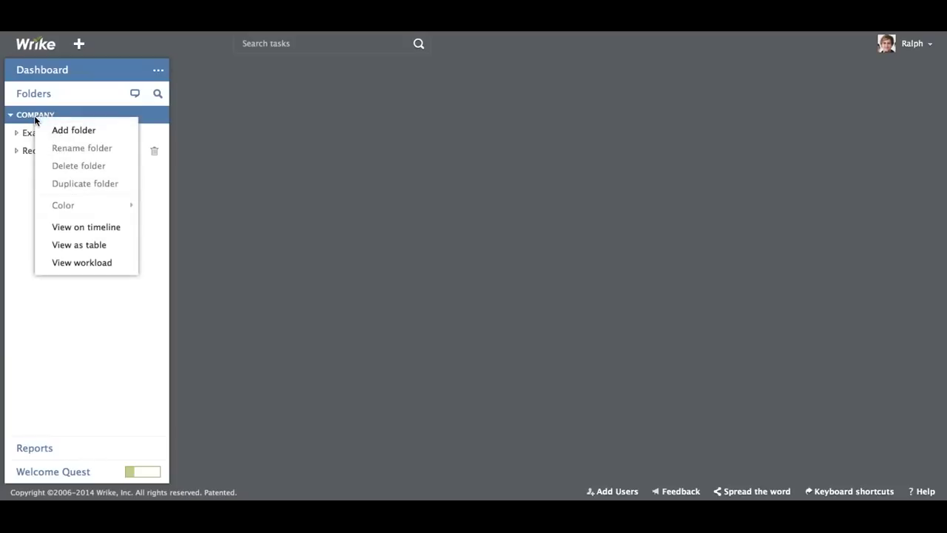
{"action": "left_click", "coordinate": [68, 133]}
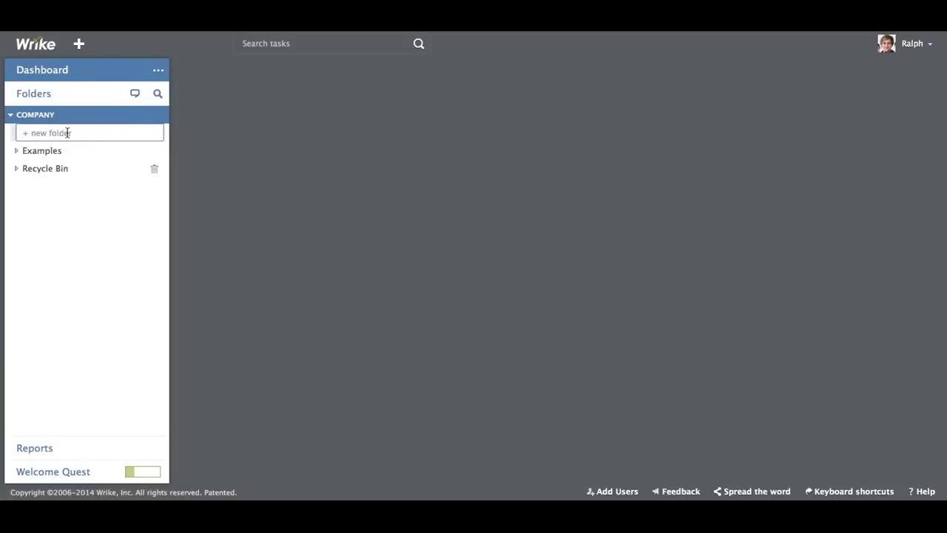
{"action": "type", "text": "Create a Website"}
{"action": "key", "text": "Return"}
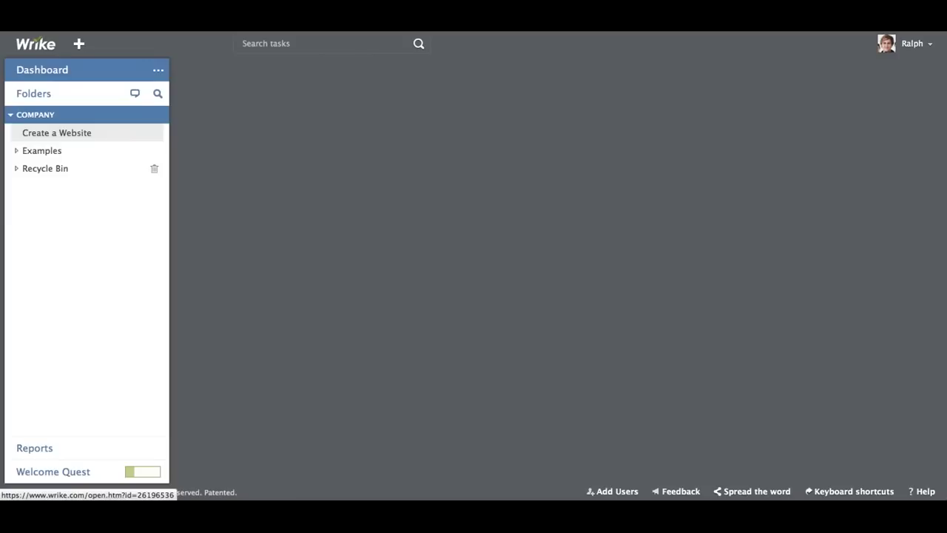
- Add a subfolder named "01. Pre planning" inside the Create a Website folder
{"action": "right_click", "coordinate": [65, 139]}
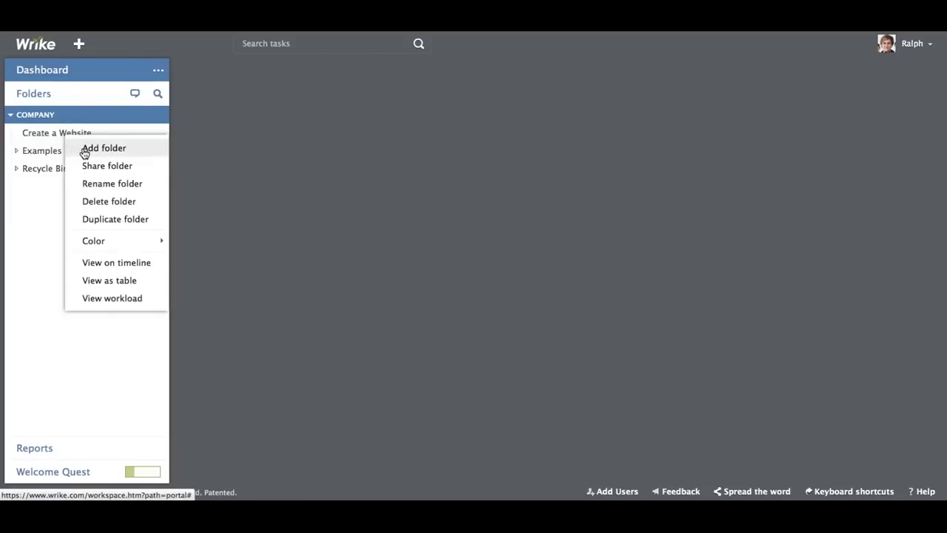
{"action": "left_click", "coordinate": [83, 148]}
{"action": "type", "text": "0"}
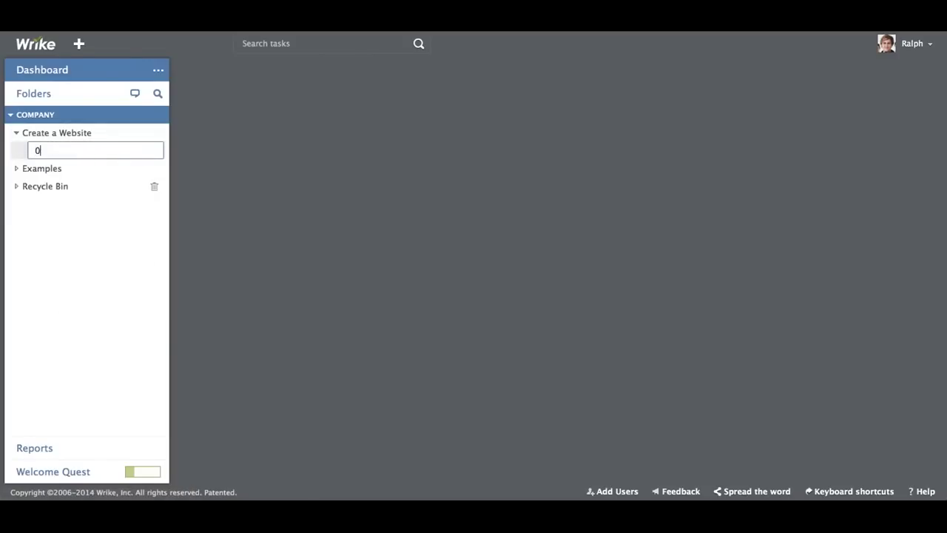
{"action": "type", "text": "1. Pre planning"}
{"action": "key", "text": "Return"}
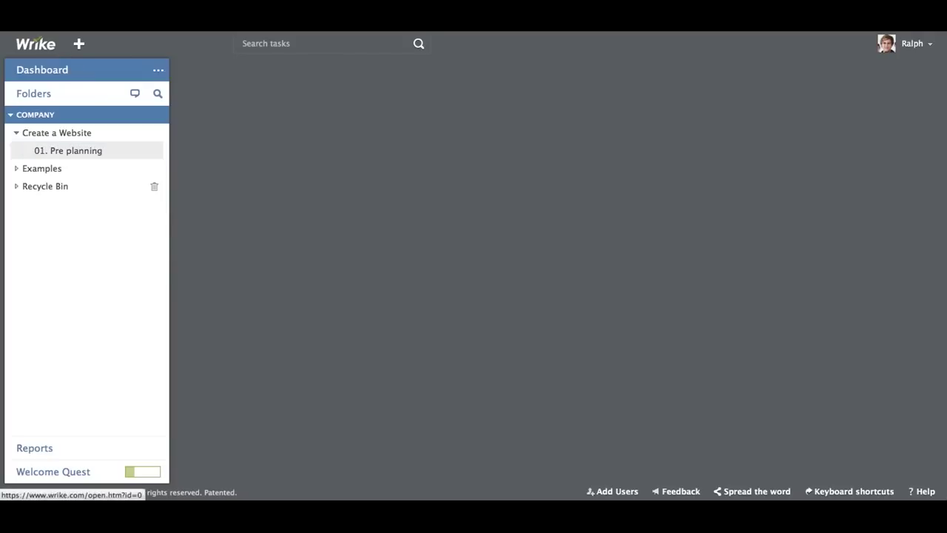
- Add a subfolder named "02. Design" inside the Create a Website folder
{"action": "right_click", "coordinate": [68, 138]}
{"action": "left_click", "coordinate": [75, 146]}
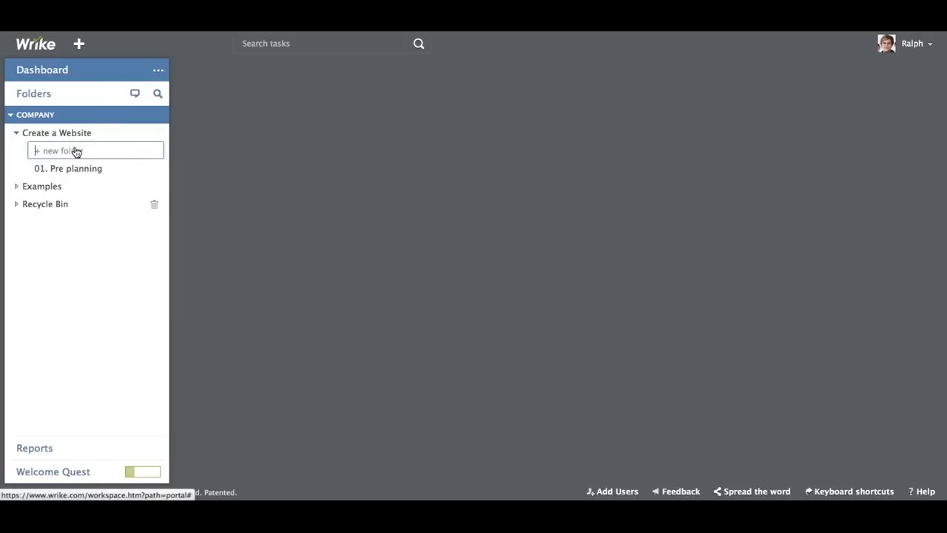
{"action": "type", "text": "02. Design"}
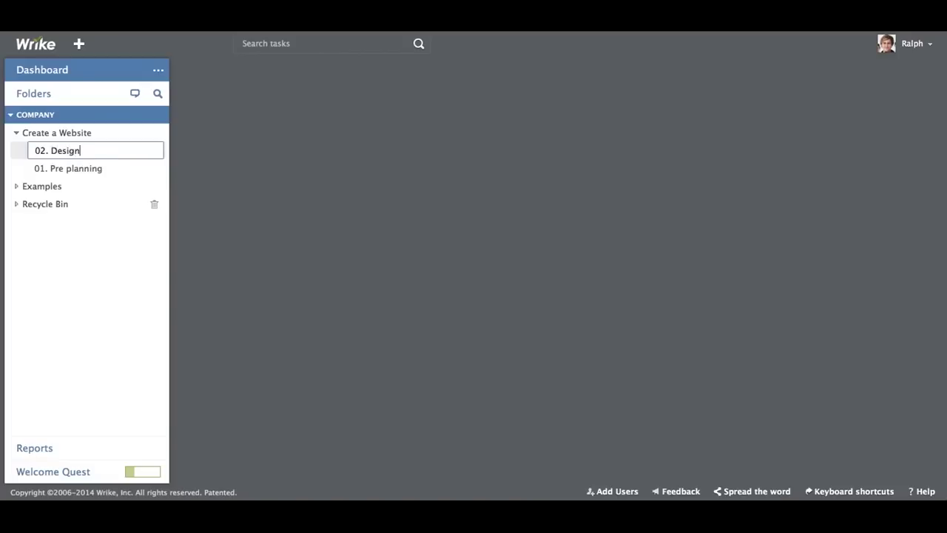
{"action": "key", "text": "Return"}
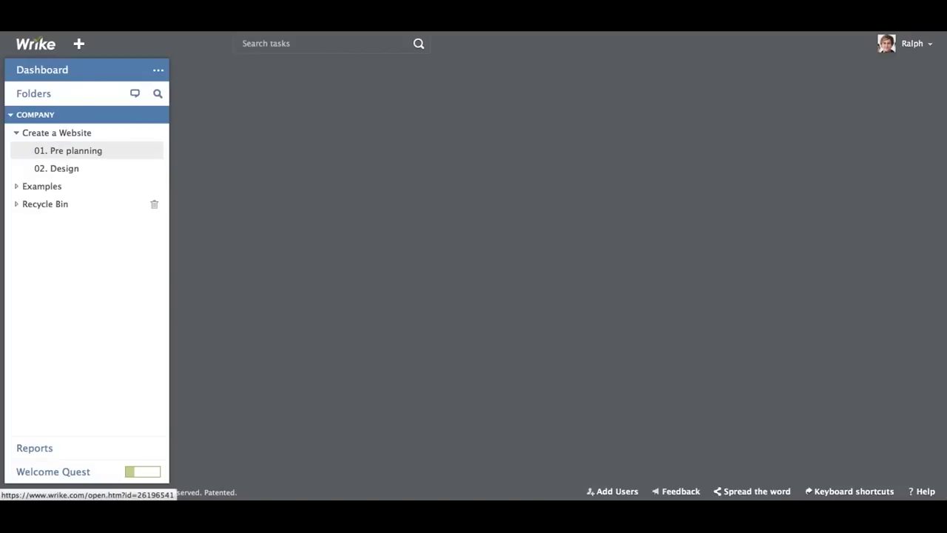
- Add a subfolder named "03. Launch" inside the Create a Website folder
{"action": "right_click", "coordinate": [67, 142]}
{"action": "left_click", "coordinate": [78, 148]}
{"action": "type", "text": "03"}
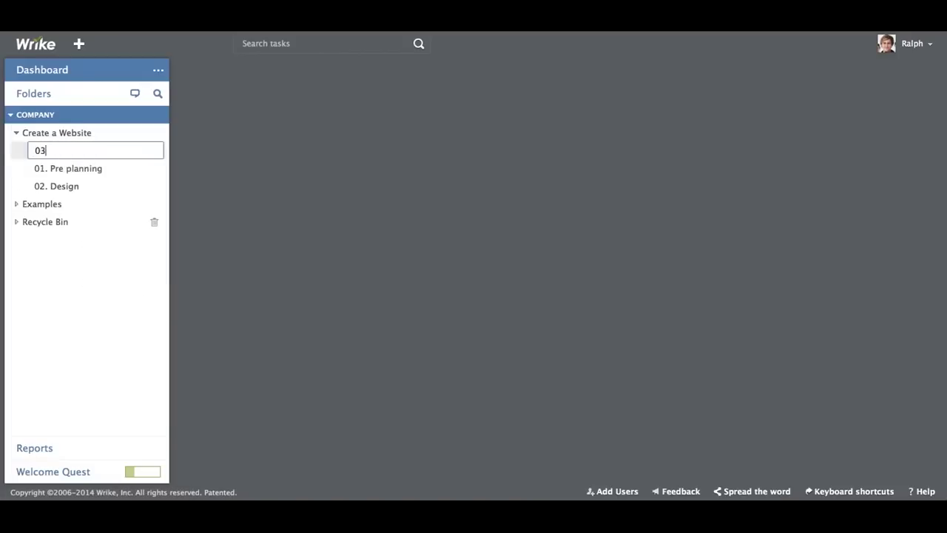
{"action": "type", "text": ". Launch"}
{"action": "key", "text": "Return"}
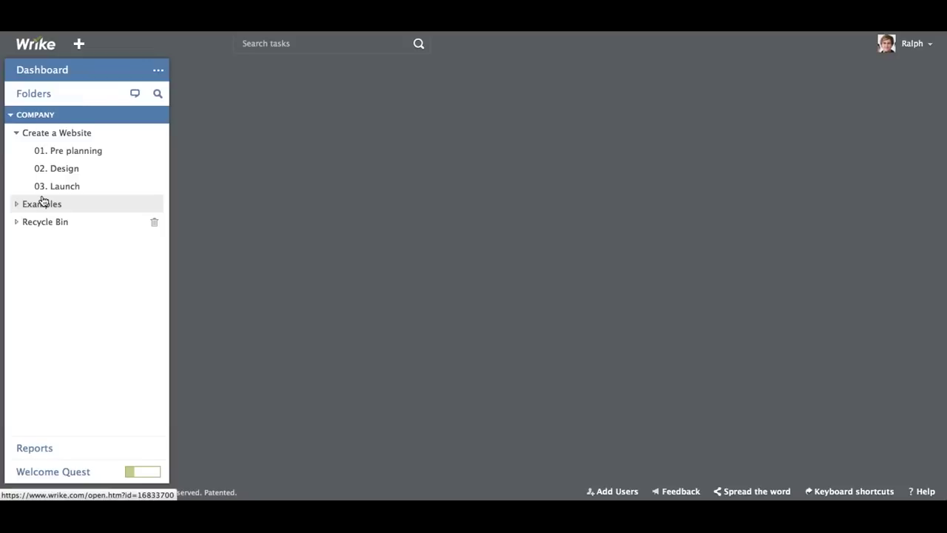
- Open the 01. Pre planning folder and examine the list of keyboard shortcuts, closing it again
{"action": "left_click", "coordinate": [96, 151]}
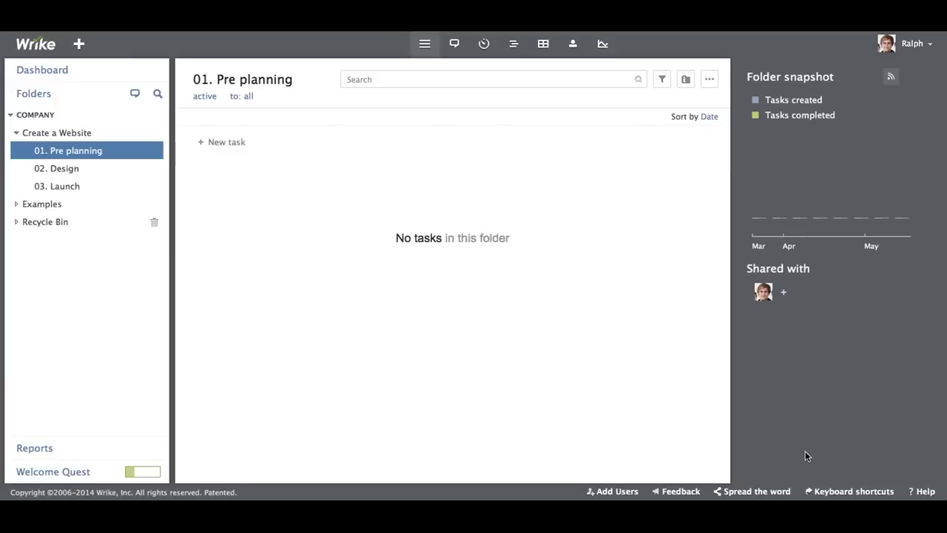
{"action": "left_click", "coordinate": [839, 492]}
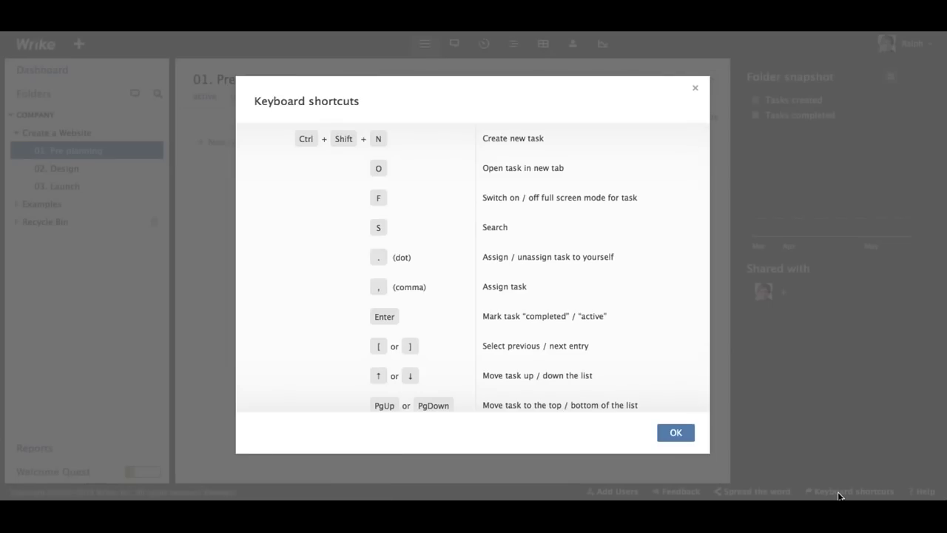
{"action": "left_click", "coordinate": [676, 432]}
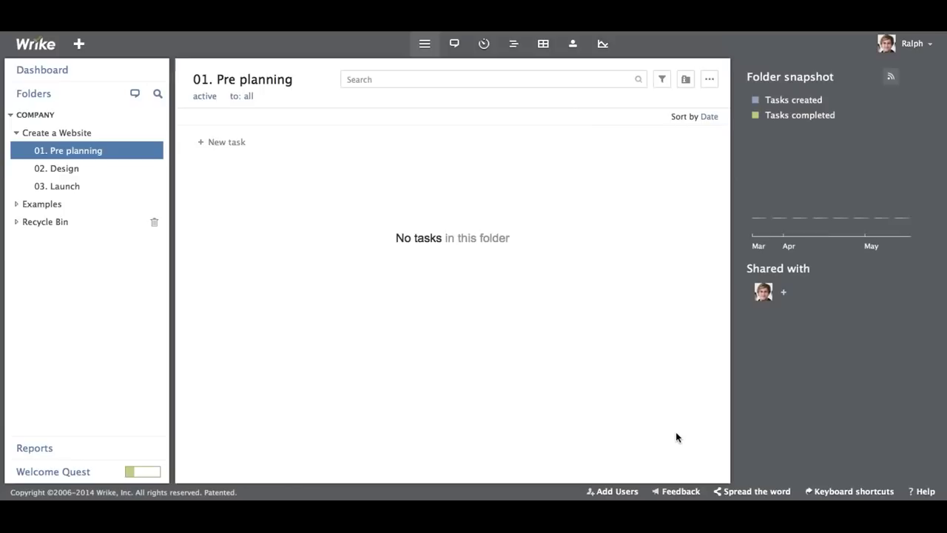
- Create a task titled "Brainstorm session" in the 01. Pre planning folder
{"action": "left_click", "coordinate": [223, 152]}
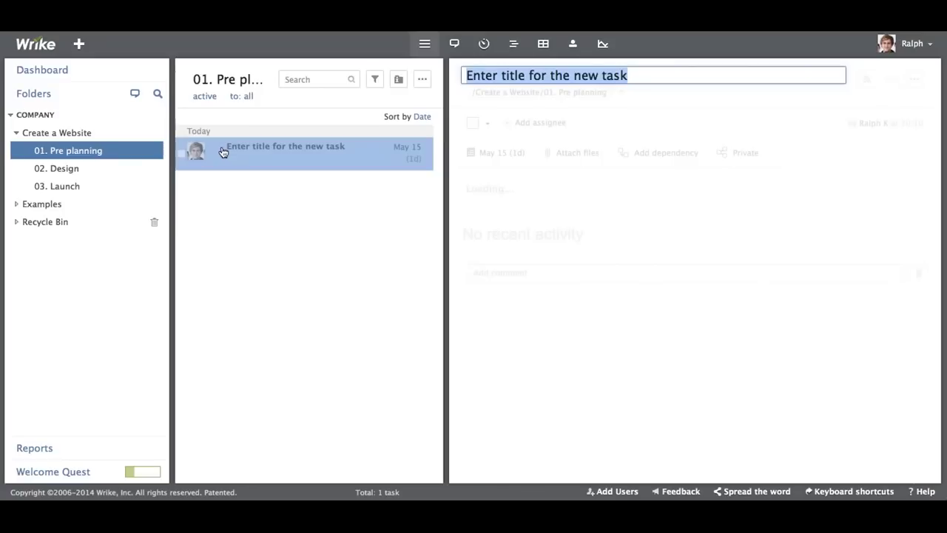
{"action": "type", "text": "Brain"}
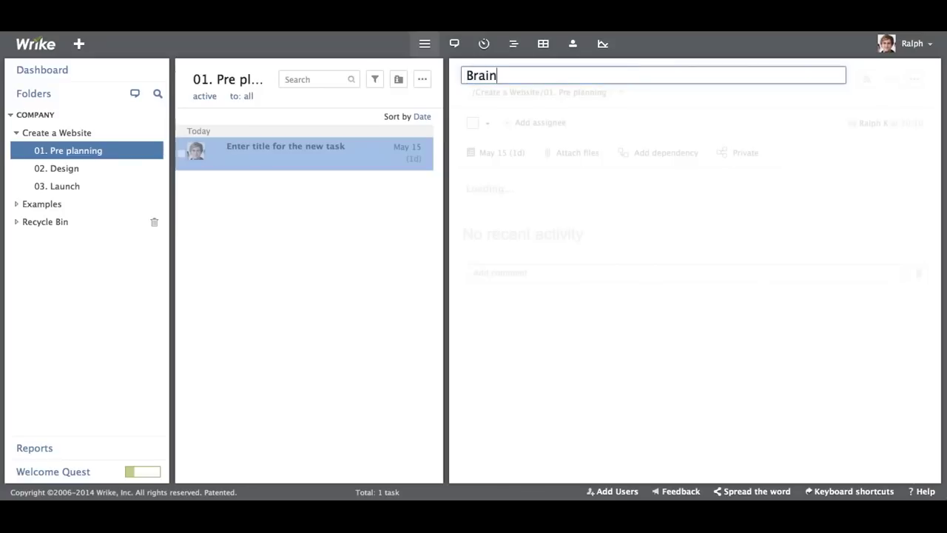
{"action": "type", "text": "storm sessio"}
{"action": "type", "text": "n"}
{"action": "key", "text": "Return"}
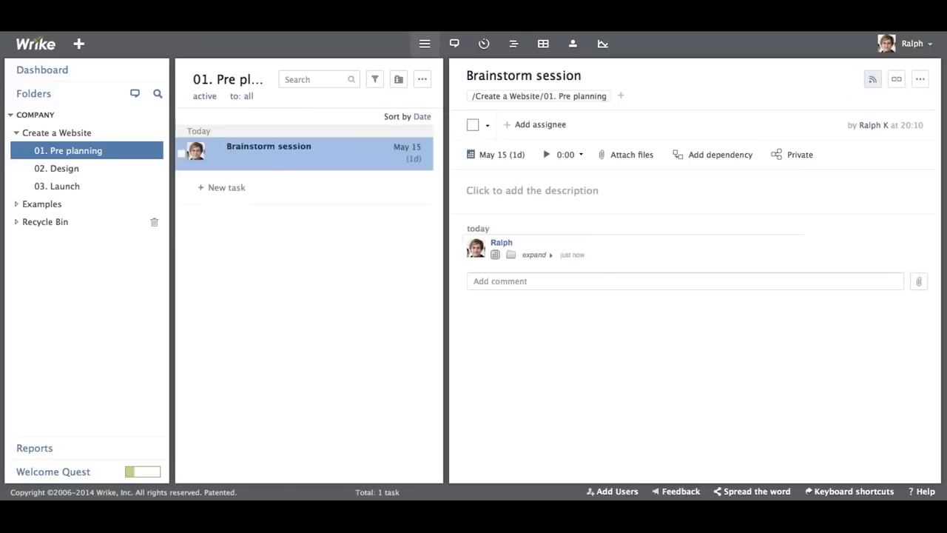
- Add two more tasks to the 01. Pre planning folder, titled "Finalize the colors" and "New staff pics"
{"action": "left_click", "coordinate": [217, 189]}
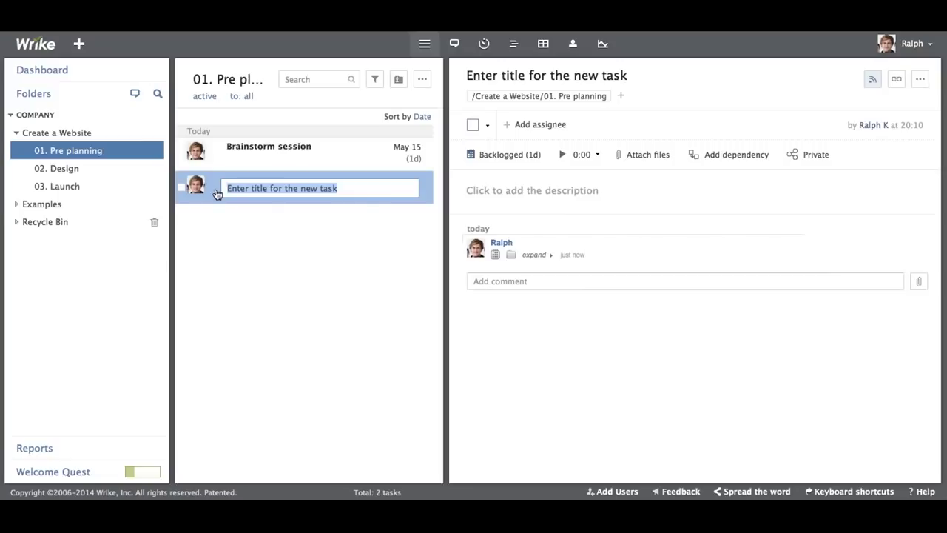
{"action": "type", "text": "Finalize"}
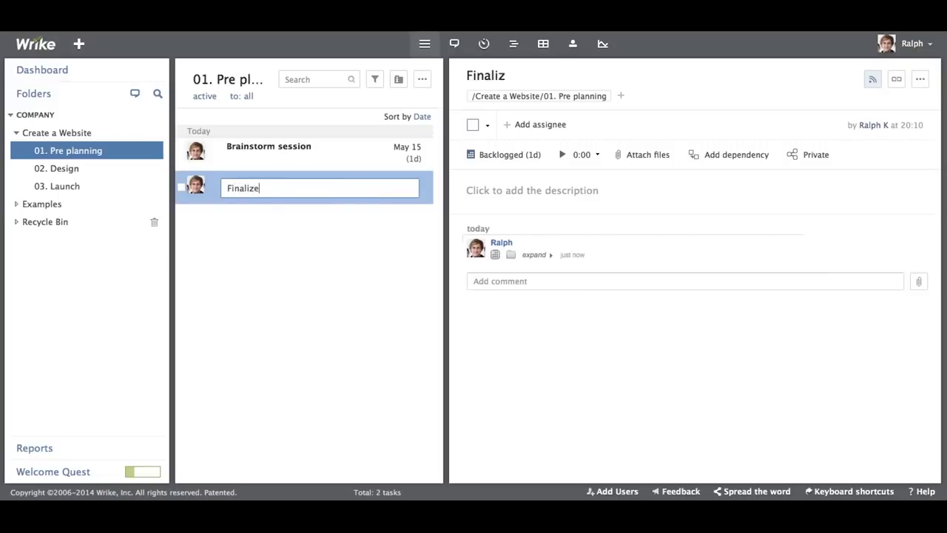
{"action": "type", "text": " the colors"}
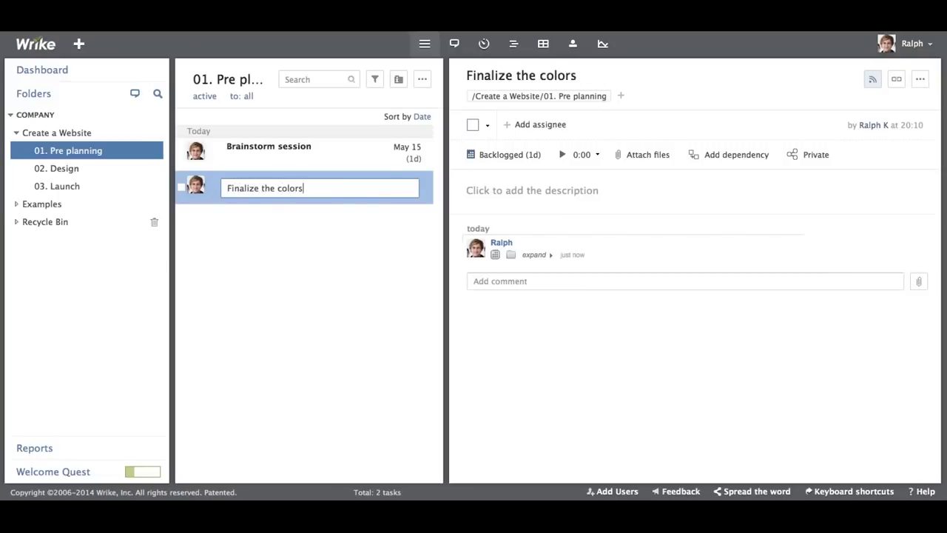
{"action": "key", "text": "Return"}
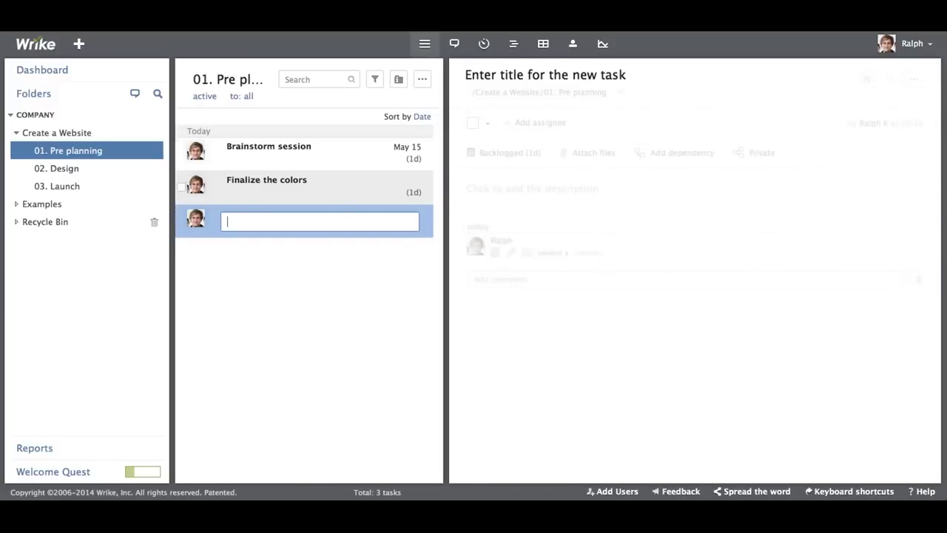
{"action": "type", "text": "New staff pics"}
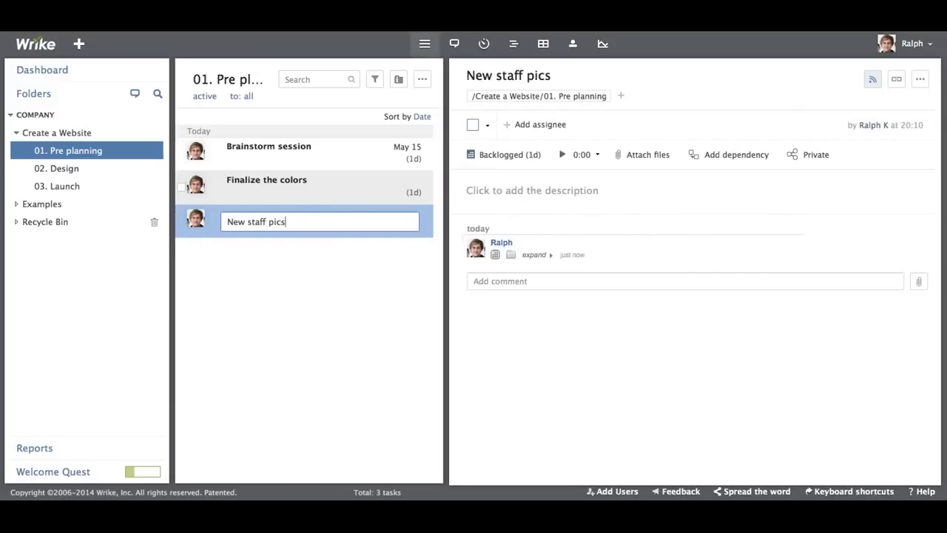
{"action": "key", "text": "Return"}
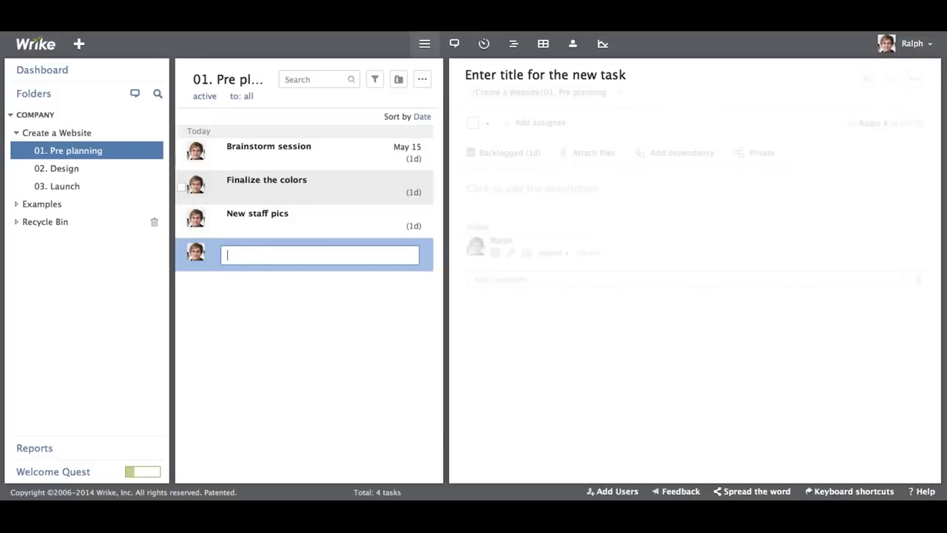
- Open the Brainstorm session task and view its available status options
{"action": "left_click", "coordinate": [283, 161]}
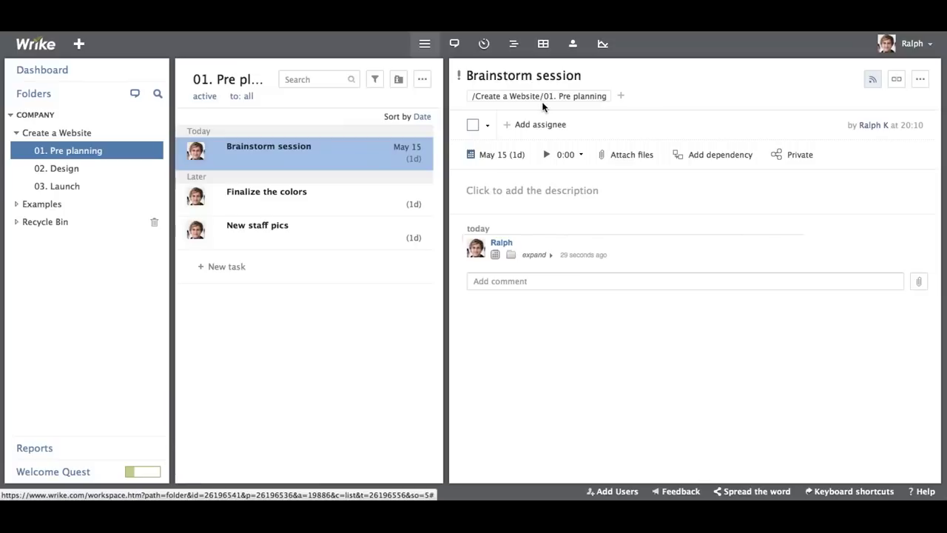
{"action": "left_click", "coordinate": [487, 126]}
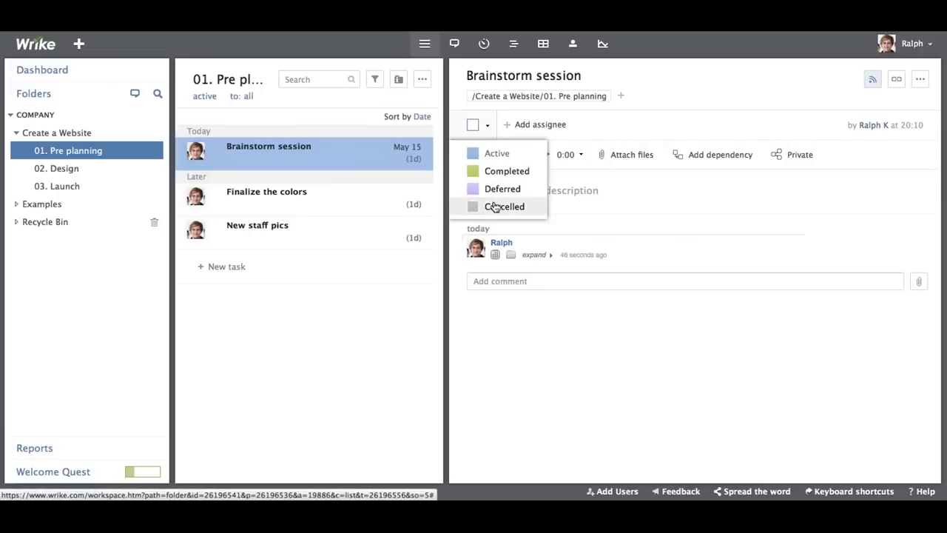
- Assign the Brainstorm session task to the first four people and the sixth person in the full contact list
{"action": "left_click", "coordinate": [512, 131]}
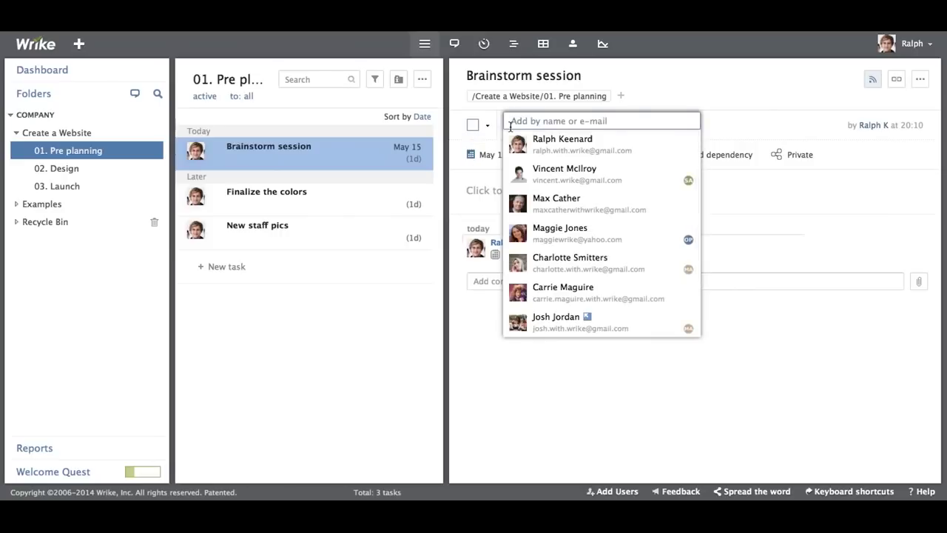
{"action": "left_click", "coordinate": [548, 153]}
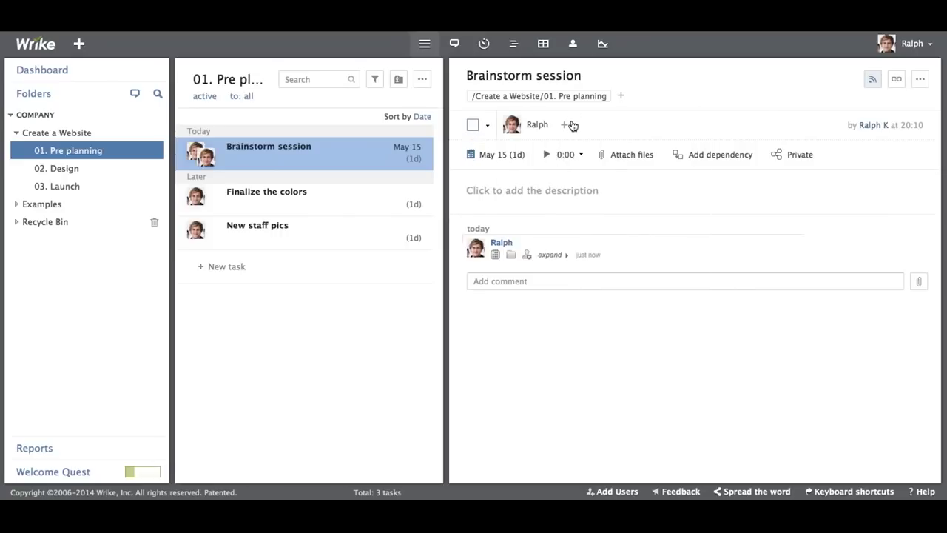
{"action": "left_click", "coordinate": [571, 125]}
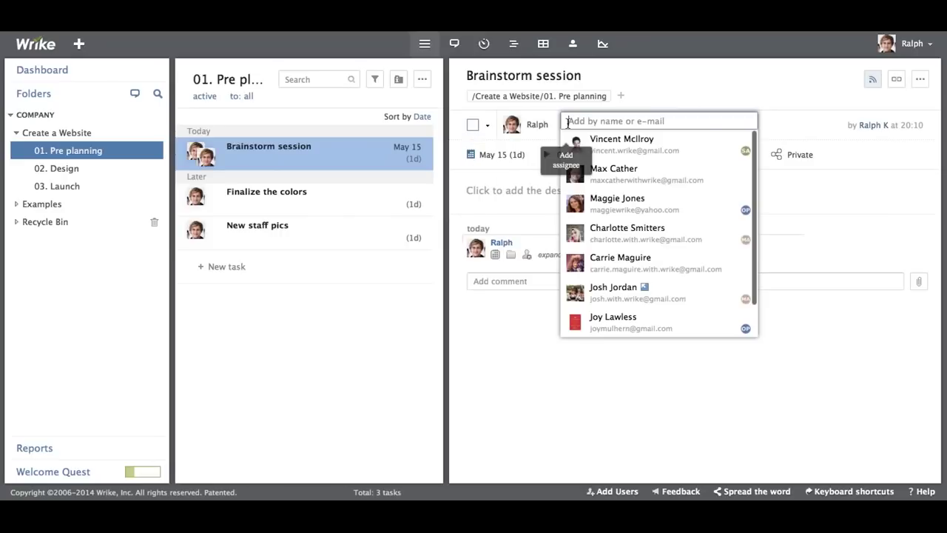
{"action": "left_click", "coordinate": [612, 145]}
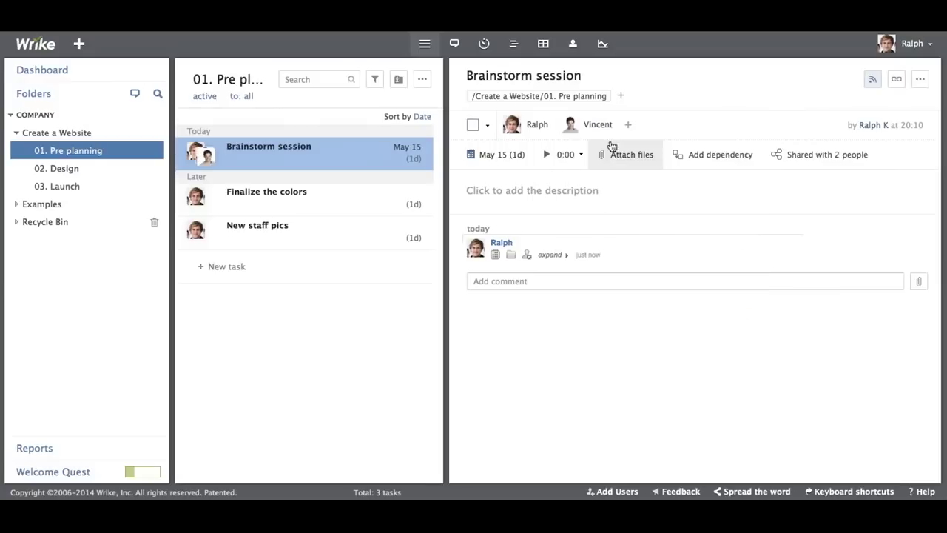
{"action": "left_click", "coordinate": [628, 126]}
{"action": "left_click", "coordinate": [656, 154]}
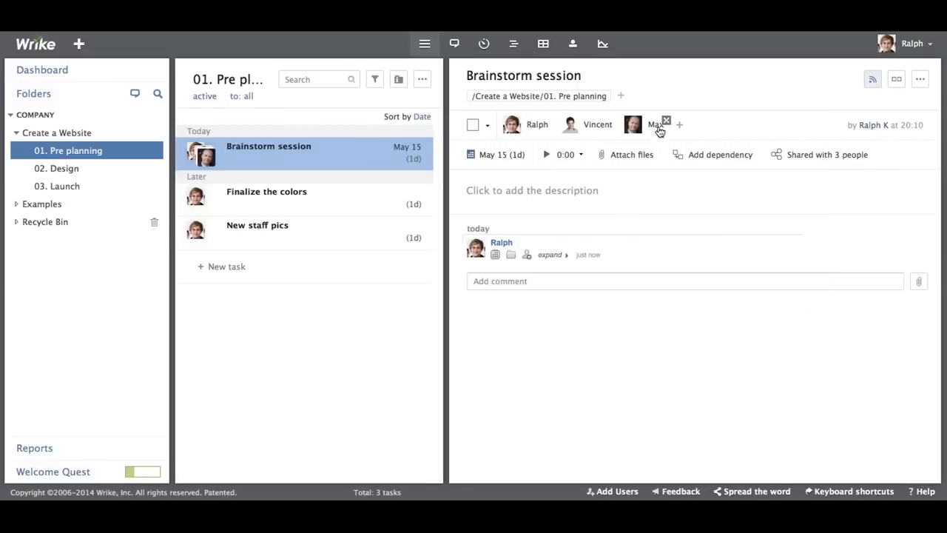
{"action": "left_click", "coordinate": [679, 125]}
{"action": "left_click", "coordinate": [708, 145]}
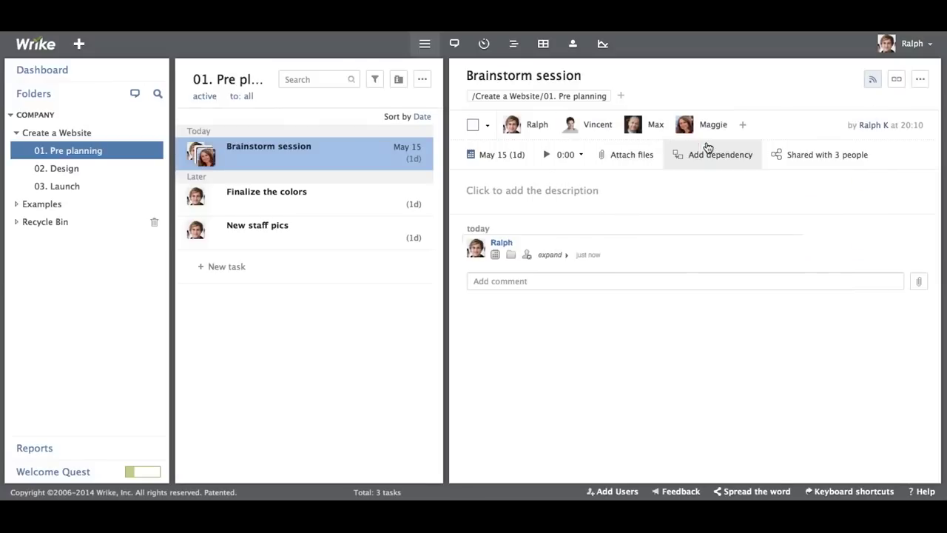
{"action": "left_click", "coordinate": [742, 125]}
{"action": "left_click", "coordinate": [775, 178]}
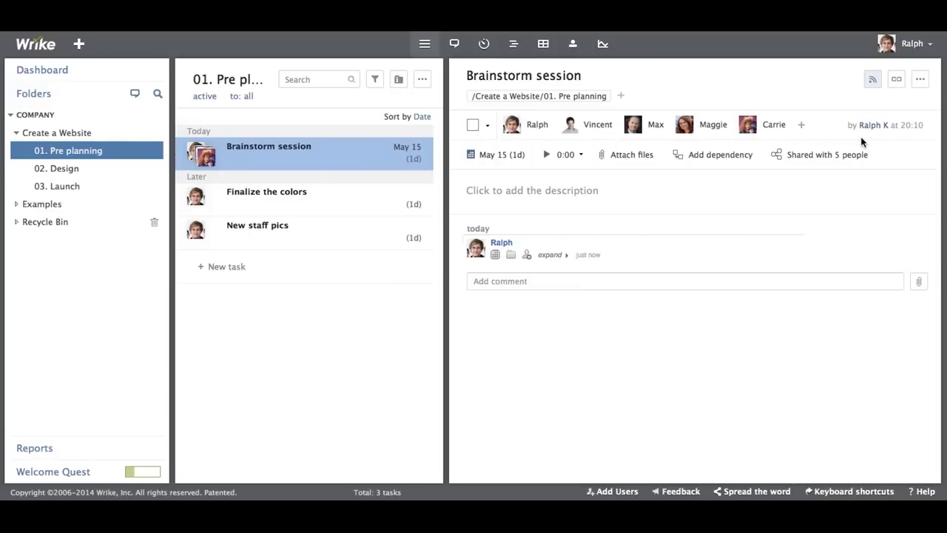
- Try the Backlogged, Today, Tomorrow and Next Week date presets for the Brainstorm session task
{"action": "left_click", "coordinate": [493, 164]}
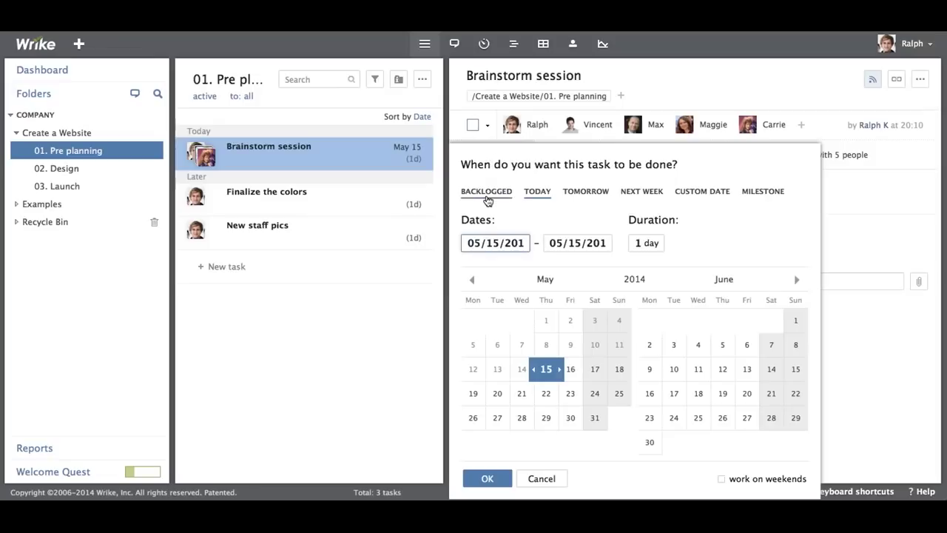
{"action": "left_click", "coordinate": [487, 192]}
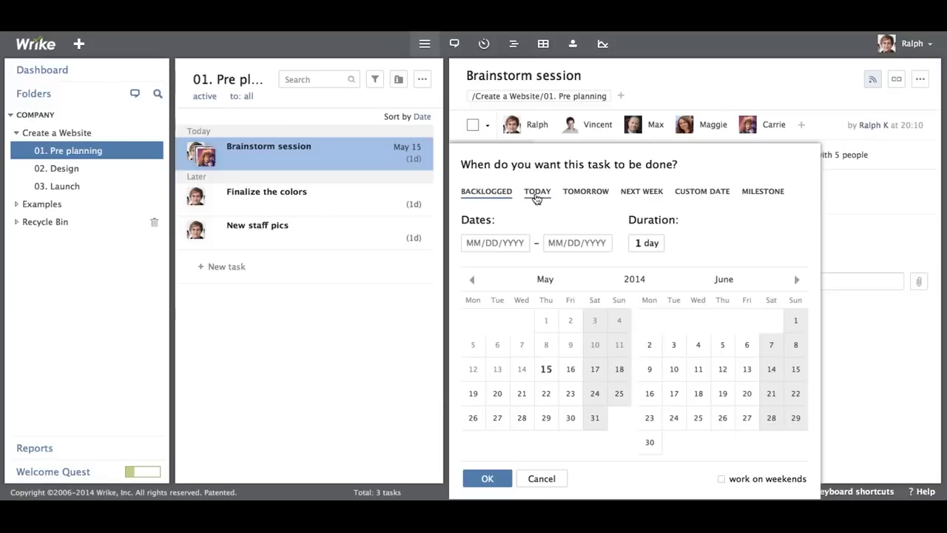
{"action": "left_click", "coordinate": [537, 197]}
{"action": "left_click", "coordinate": [579, 192]}
{"action": "left_click", "coordinate": [653, 195]}
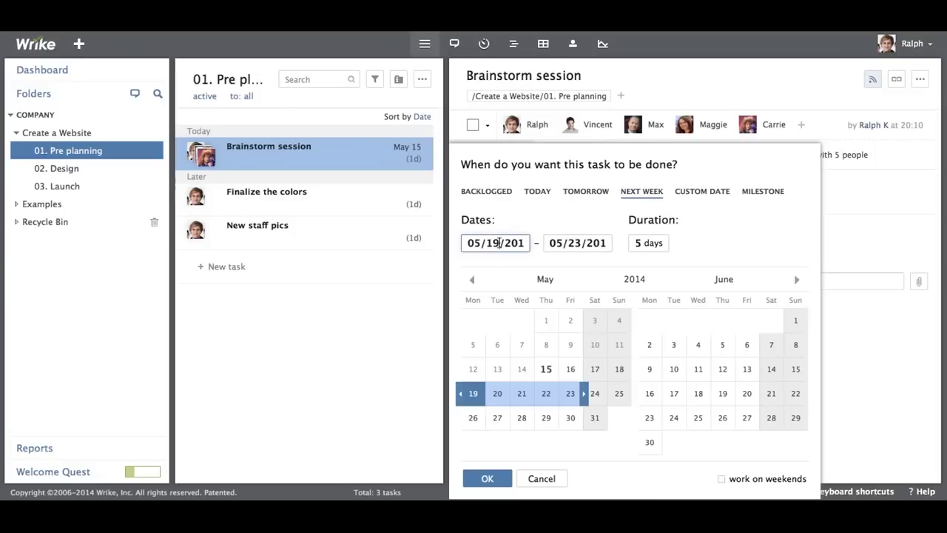
- Give the Brainstorm session task a custom start date of 05/20, set its duration to 2 days, and shorten it to 1 day in the calendar
{"action": "double_click", "coordinate": [499, 242]}
{"action": "type", "text": "20"}
{"action": "double_click", "coordinate": [640, 243]}
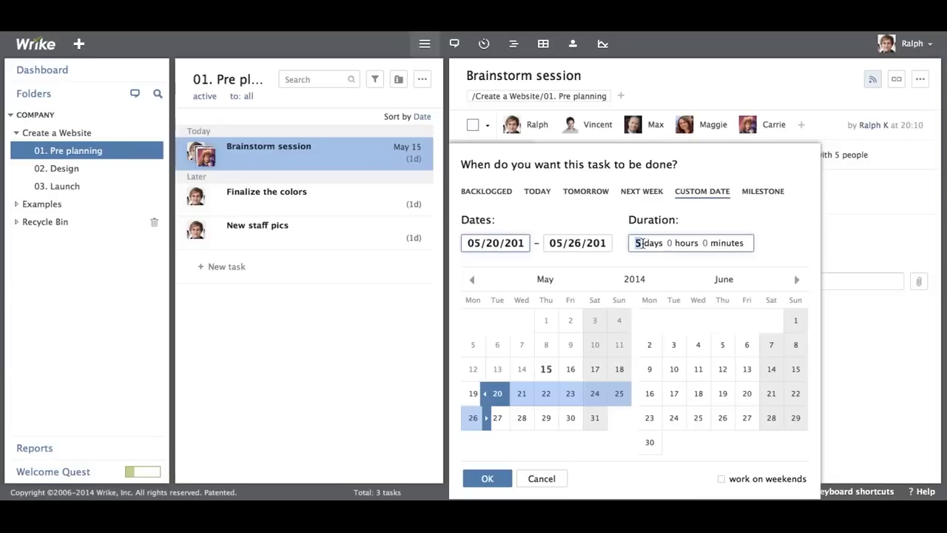
{"action": "type", "text": "2"}
{"action": "left_click", "coordinate": [777, 253]}
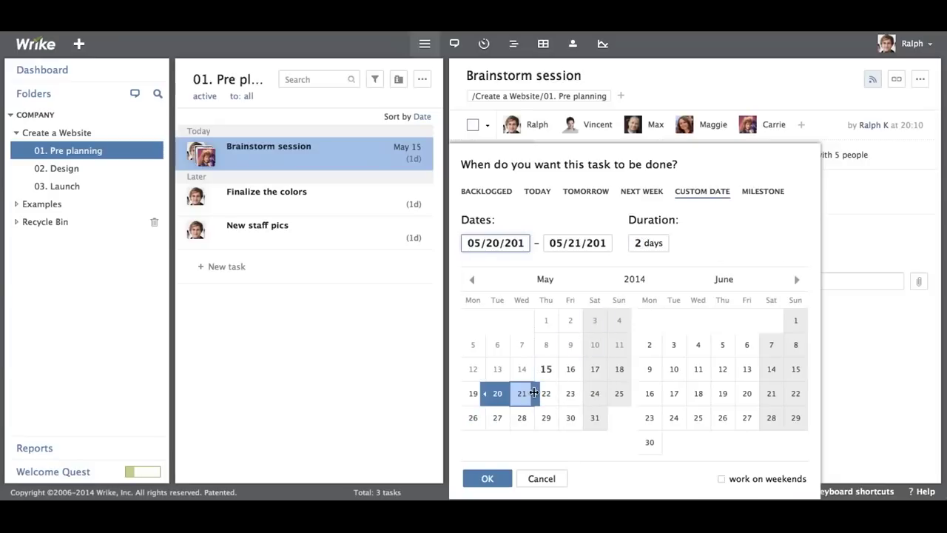
{"action": "left_click_drag", "start_coordinate": [507, 393], "coordinate": [499, 393]}
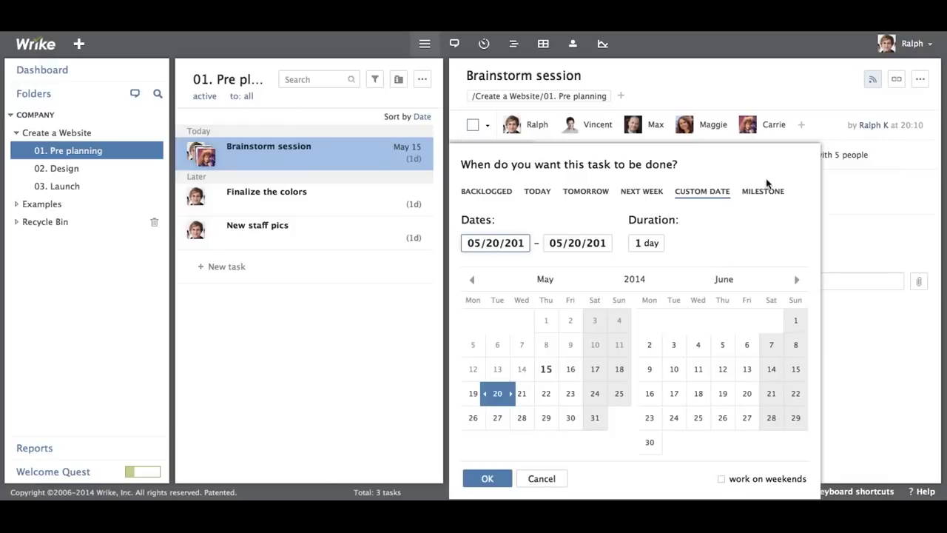
- Make the Brainstorm session task a milestone dated May 16, 2014
{"action": "left_click", "coordinate": [769, 193]}
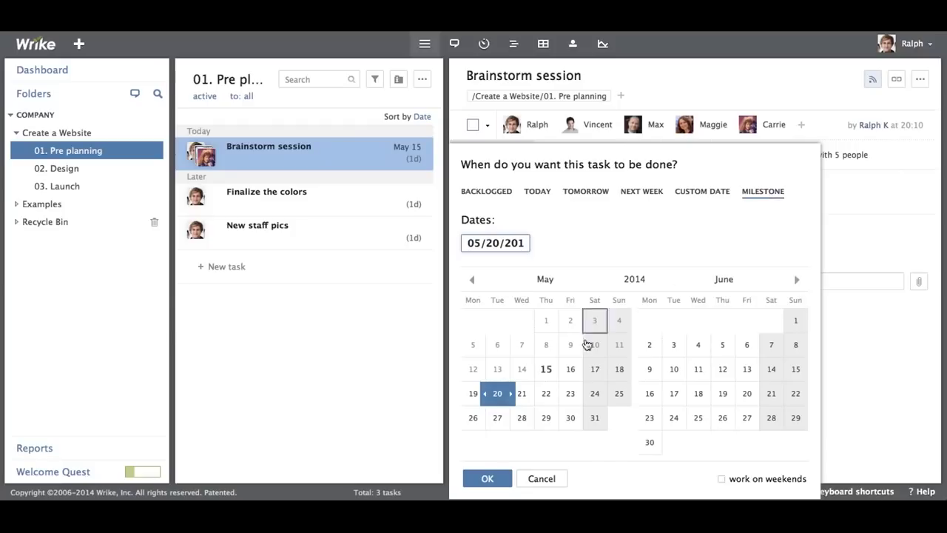
{"action": "left_click", "coordinate": [571, 375]}
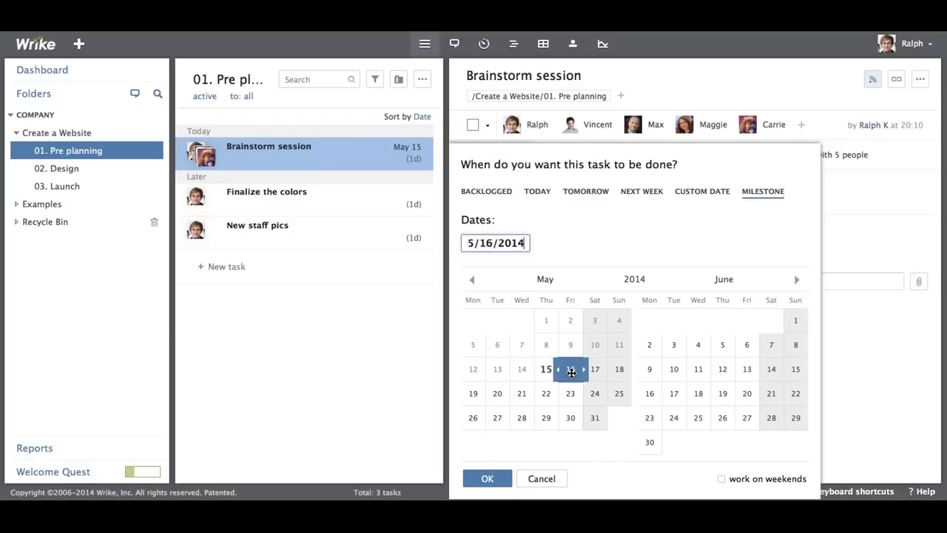
{"action": "left_click", "coordinate": [487, 478]}
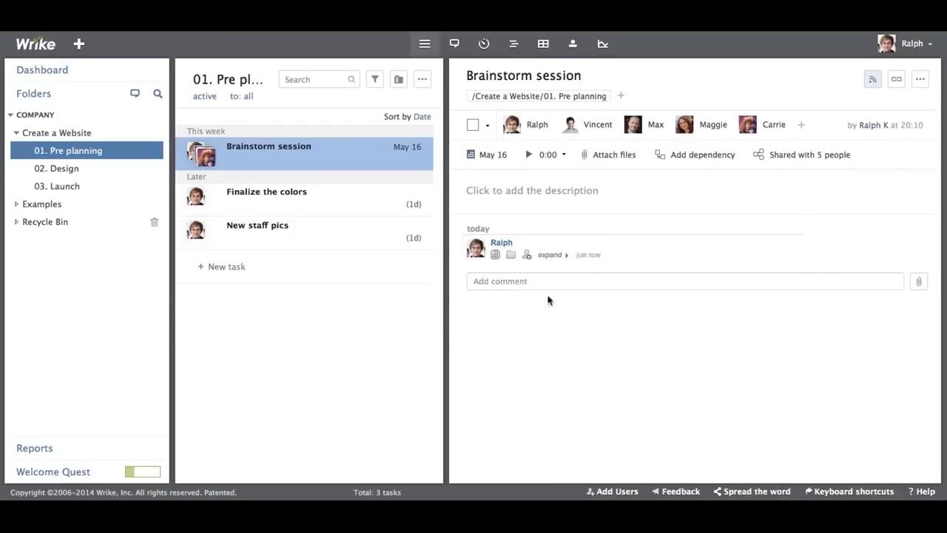
- Start the time tracker on the Brainstorm session task, pausing and resuming it once
{"action": "left_click", "coordinate": [528, 157]}
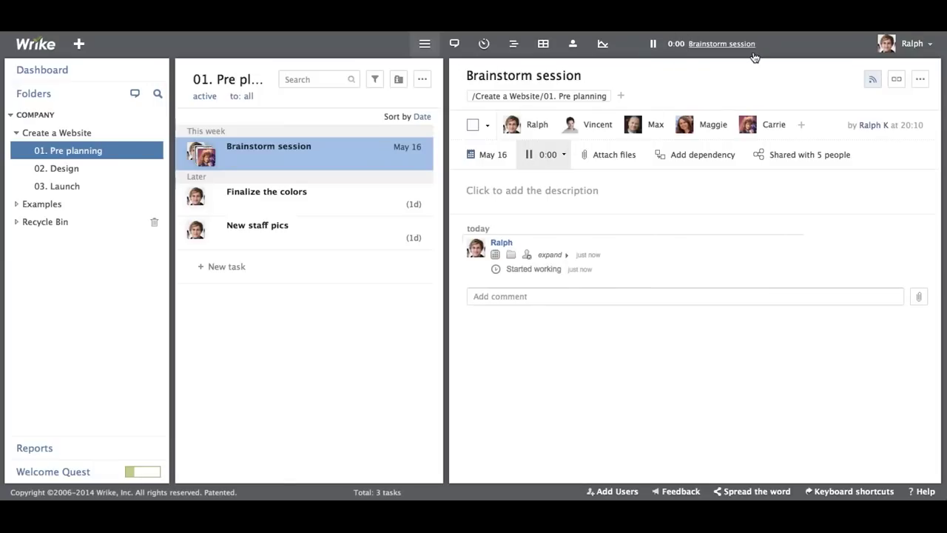
{"action": "left_click", "coordinate": [655, 46]}
{"action": "left_click", "coordinate": [654, 45]}
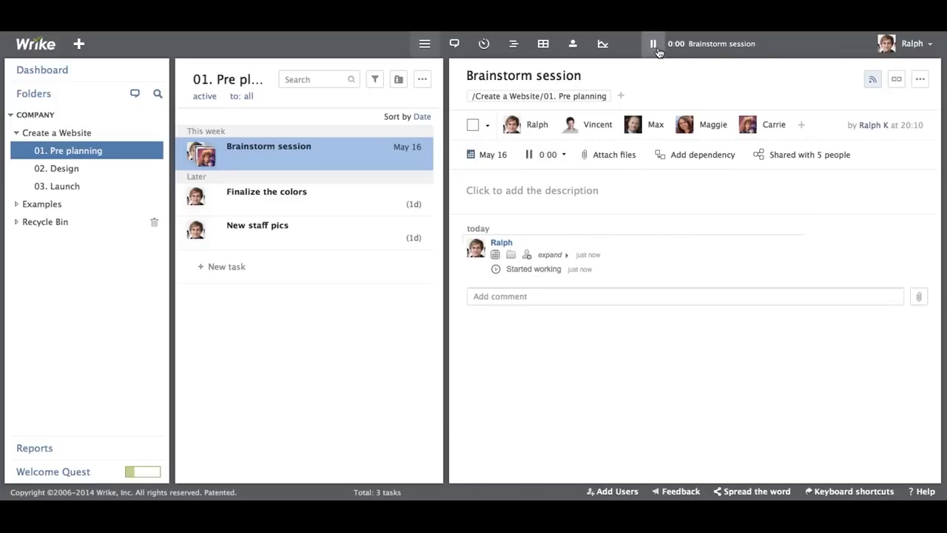
- Log a 20-minute time entry for May 15 on the Brainstorm session task with the comment "shopping"
{"action": "left_click", "coordinate": [562, 156]}
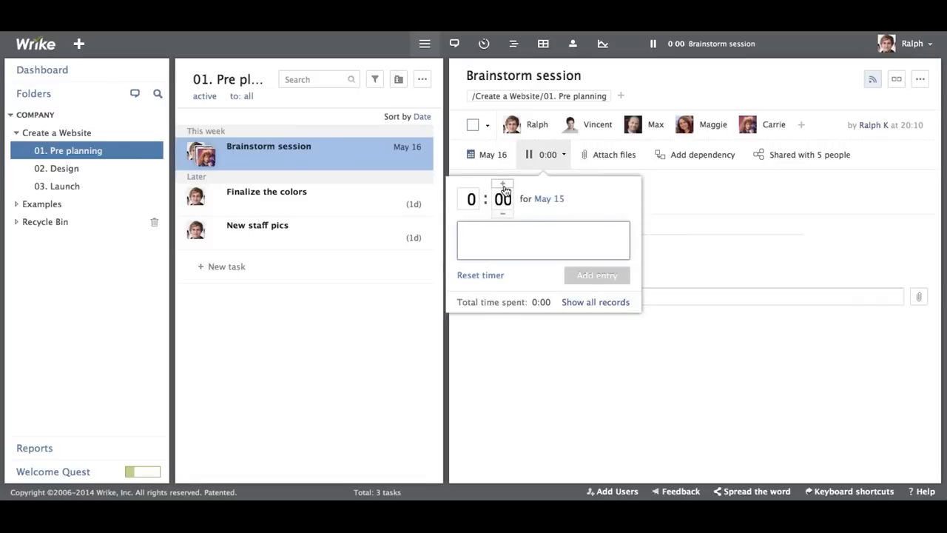
{"action": "left_click", "coordinate": [504, 187]}
{"action": "left_click", "coordinate": [492, 244]}
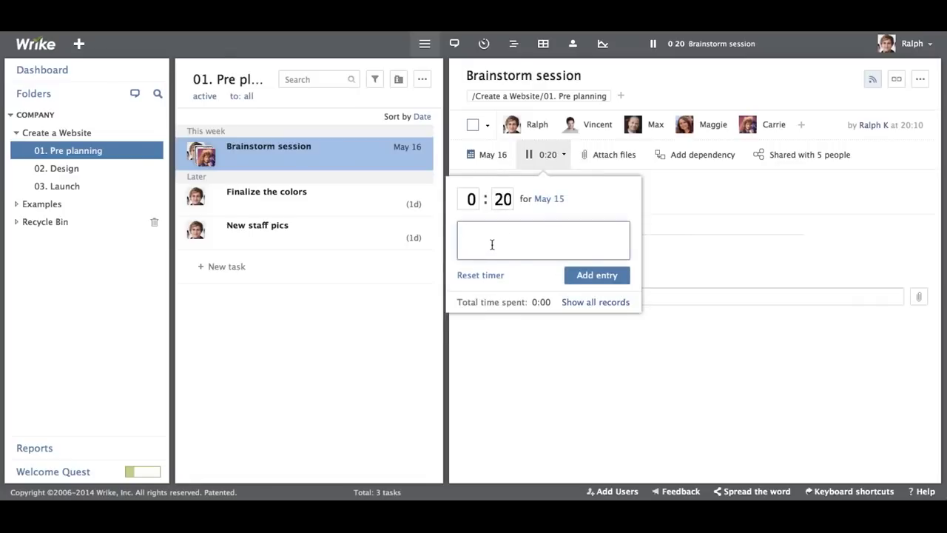
{"action": "type", "text": "shopping"}
{"action": "left_click", "coordinate": [592, 282]}
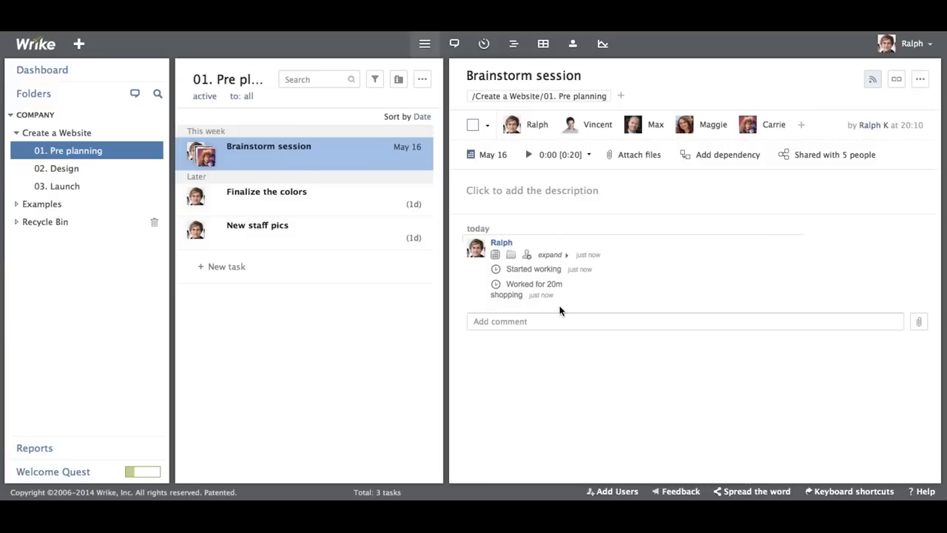
- Attach the file go 'play' from the computer's Desktop to the Brainstorm session task
{"action": "left_click", "coordinate": [611, 161]}
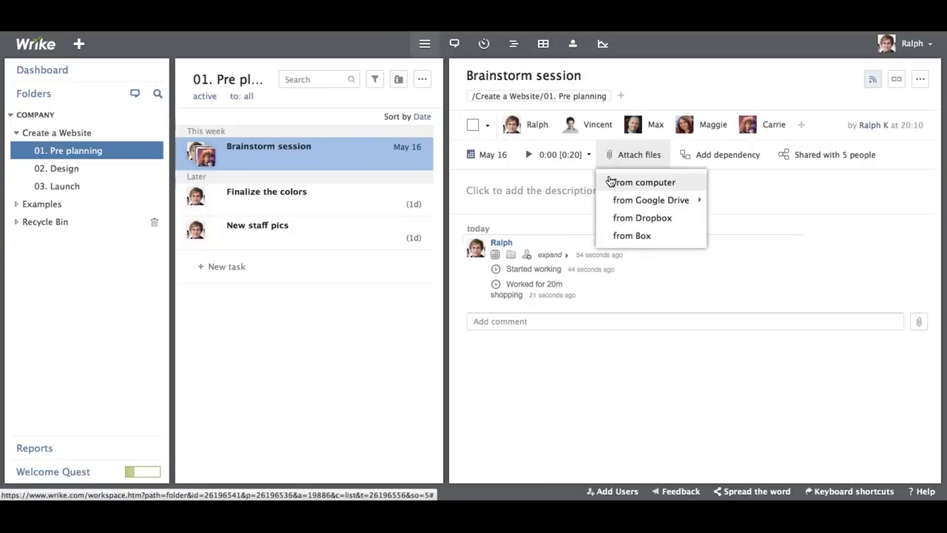
{"action": "mouse_move", "coordinate": [611, 209]}
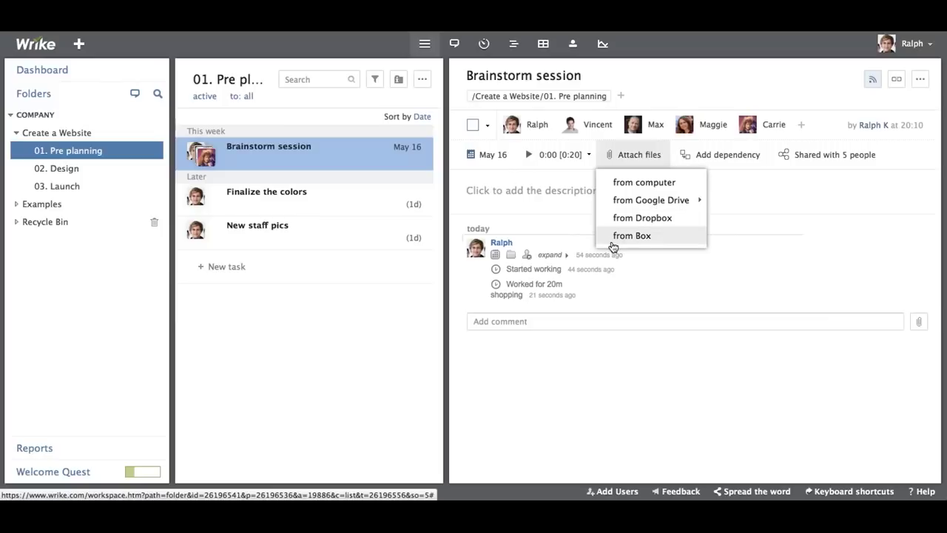
{"action": "left_click", "coordinate": [616, 186]}
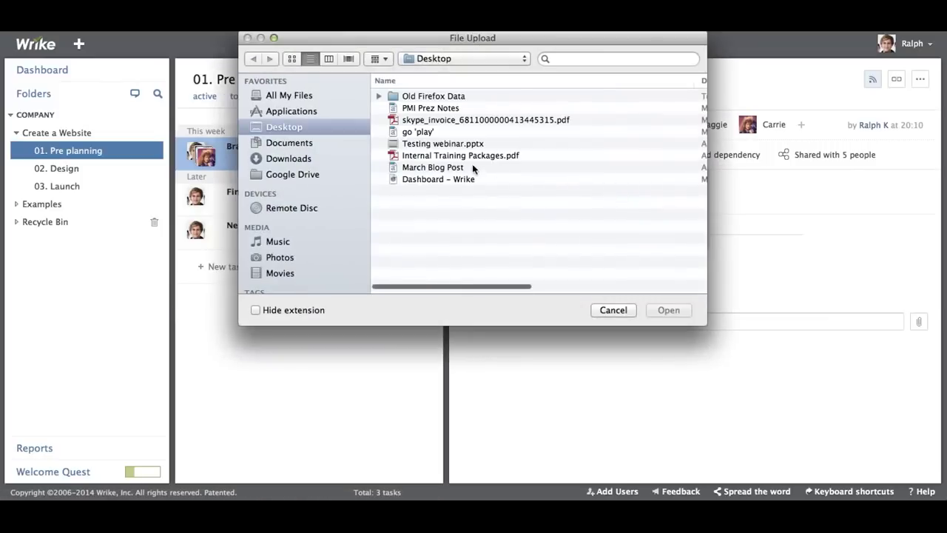
{"action": "left_click", "coordinate": [415, 133]}
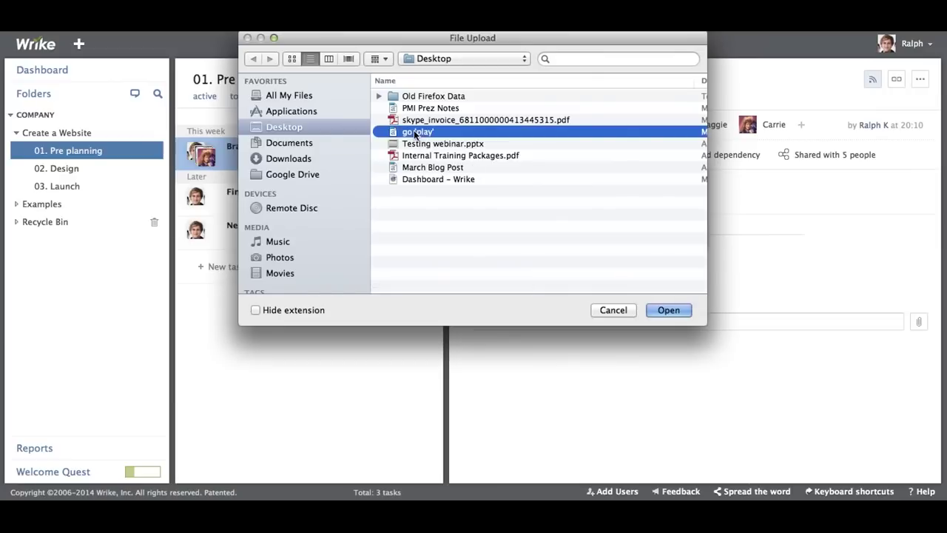
{"action": "left_click", "coordinate": [661, 311]}
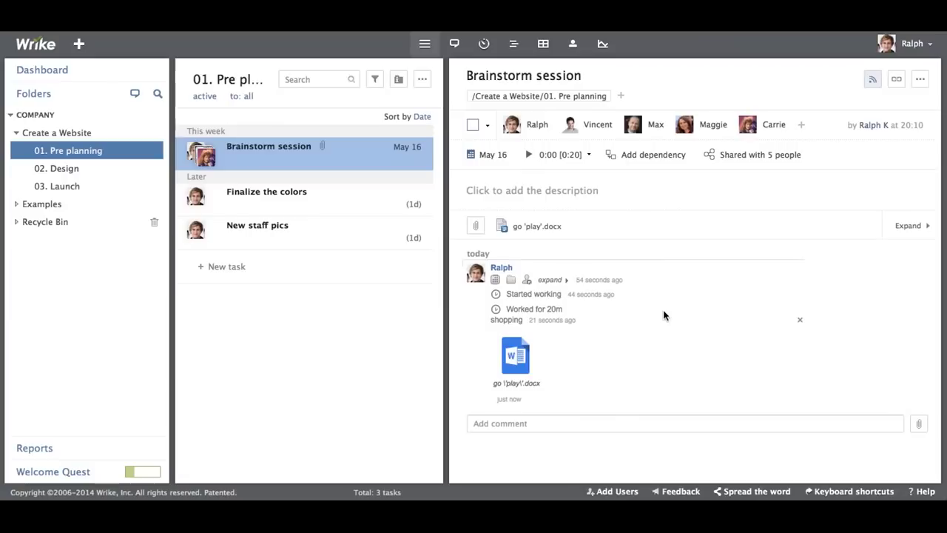
- Review the Brainstorm session task's dependencies, sharing list and followers
{"action": "left_click", "coordinate": [629, 159]}
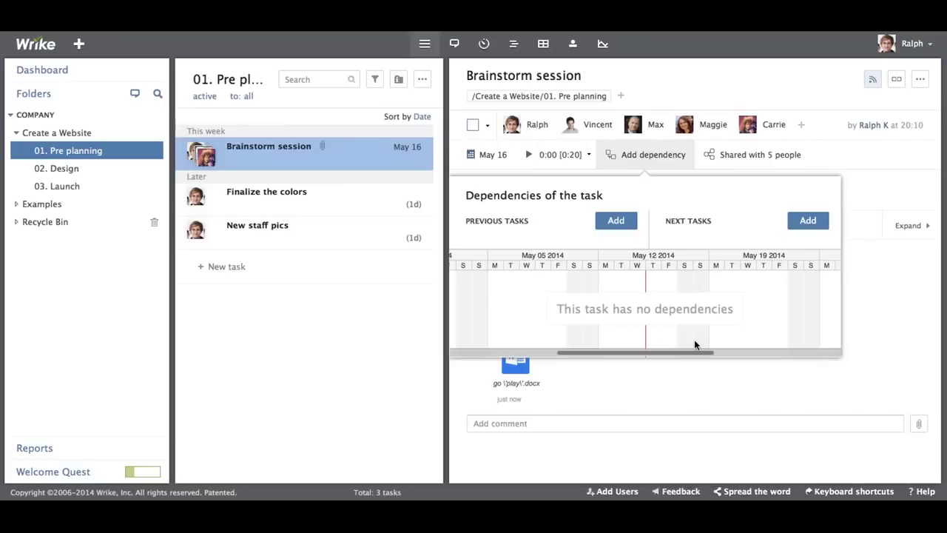
{"action": "left_click", "coordinate": [744, 162]}
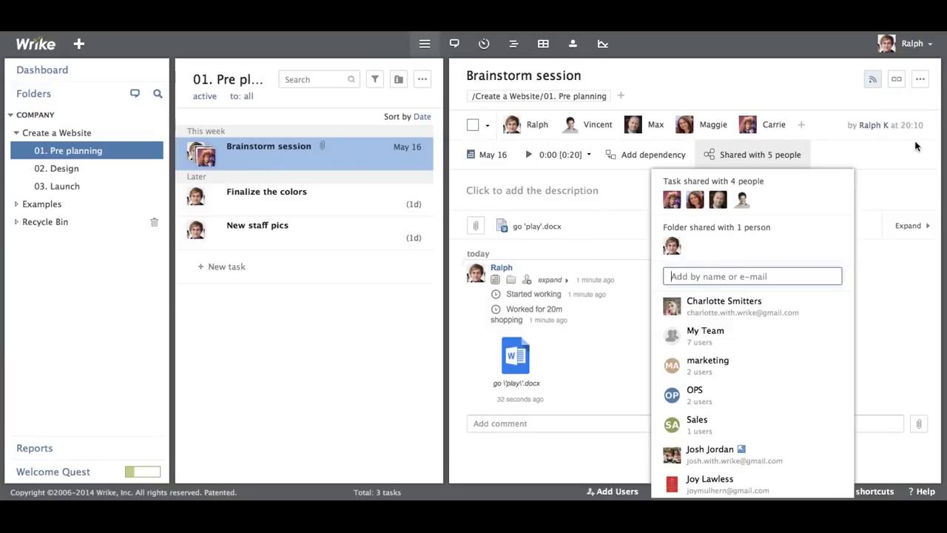
{"action": "left_click", "coordinate": [873, 88]}
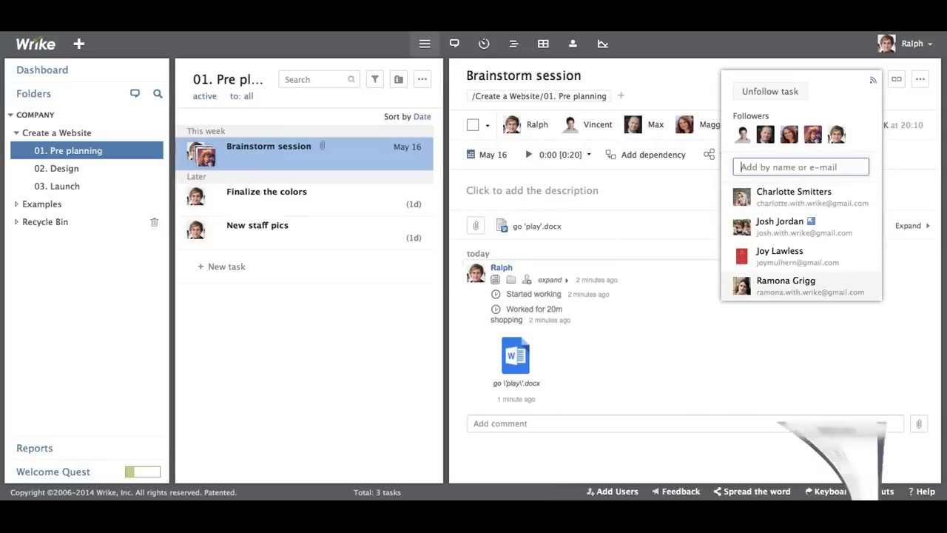
- Switch to Gmail and reply to the "Suggest artwork for front page" notification with "Can you please supply the parameters, like size?"
{"action": "left_click", "coordinate": [744, 491]}
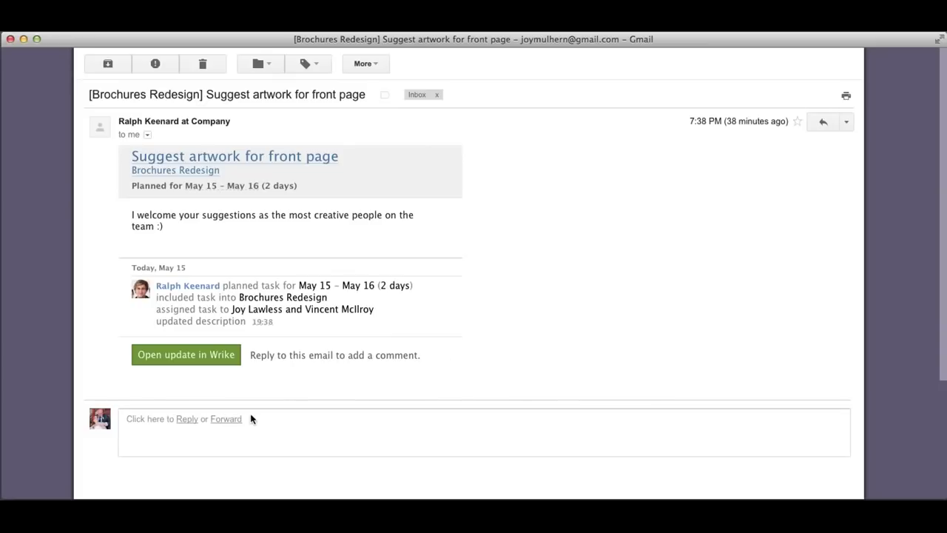
{"action": "left_click", "coordinate": [187, 420]}
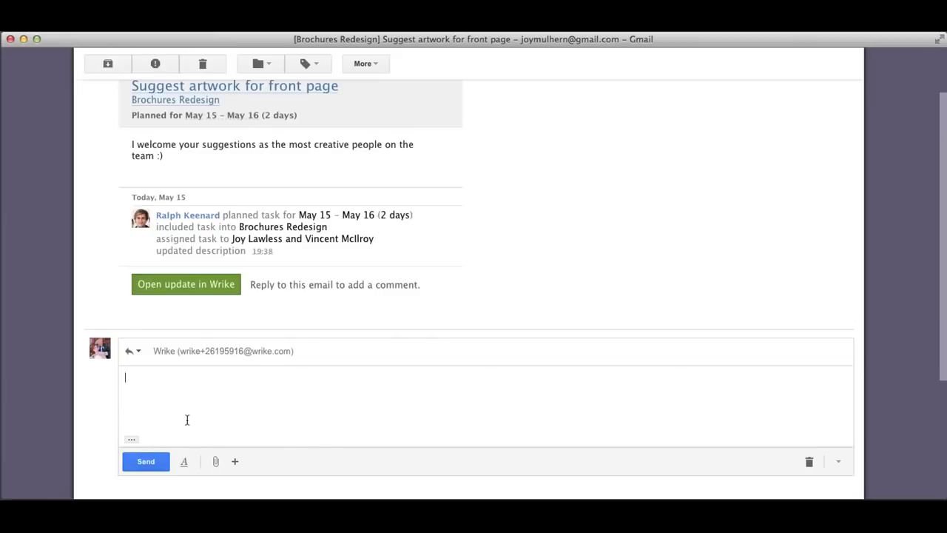
{"action": "type", "text": "Can you please supply t"}
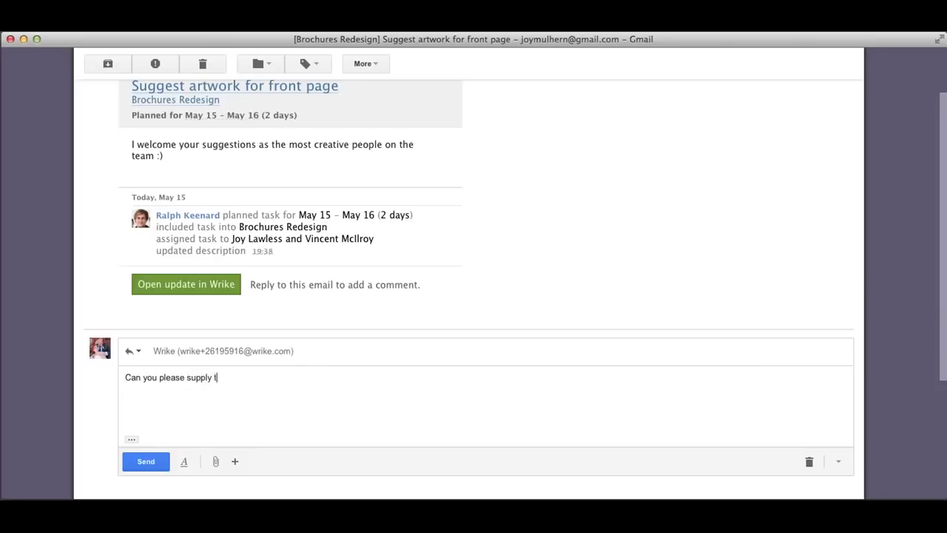
{"action": "type", "text": "he parameters, like siz"}
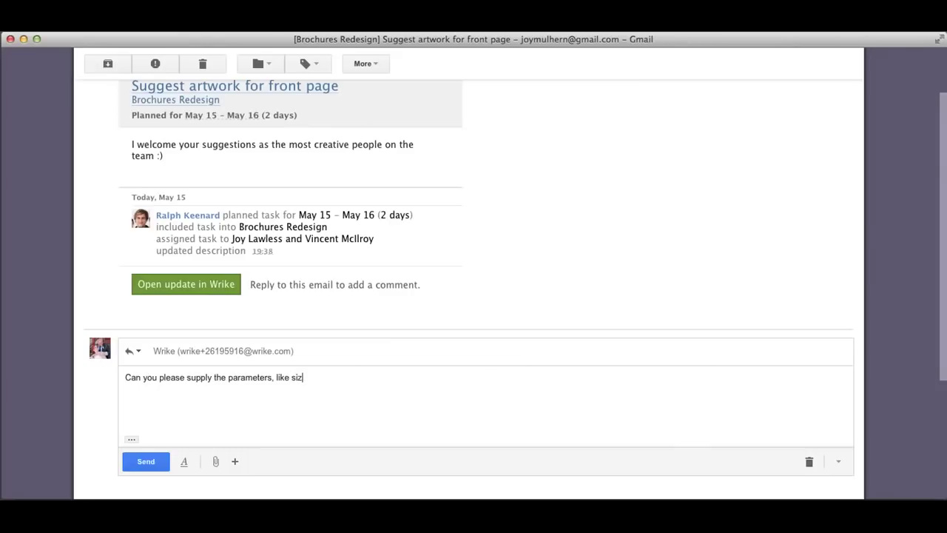
{"action": "type", "text": "e?"}
{"action": "left_click", "coordinate": [151, 463]}
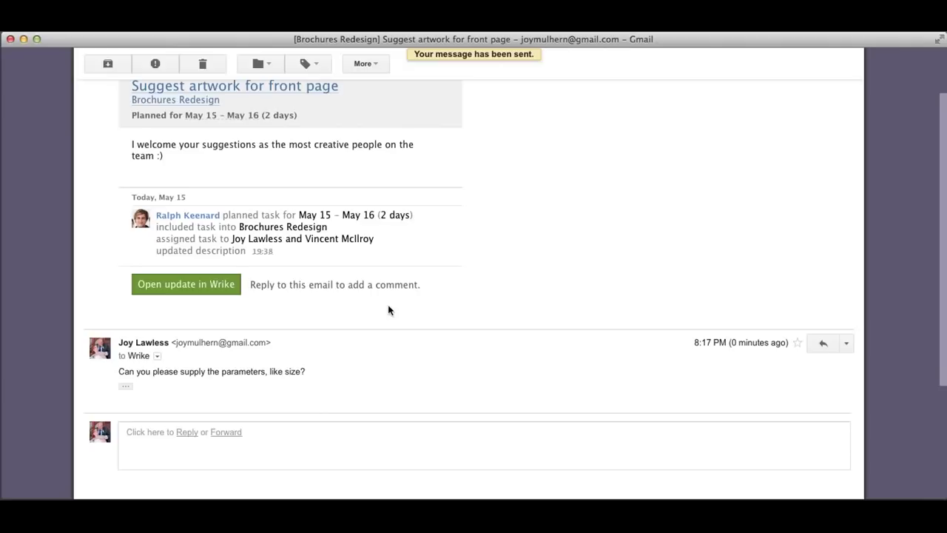
{"action": "scroll", "coordinate": [387, 310], "scroll_direction": "up", "scroll_amount": 2}
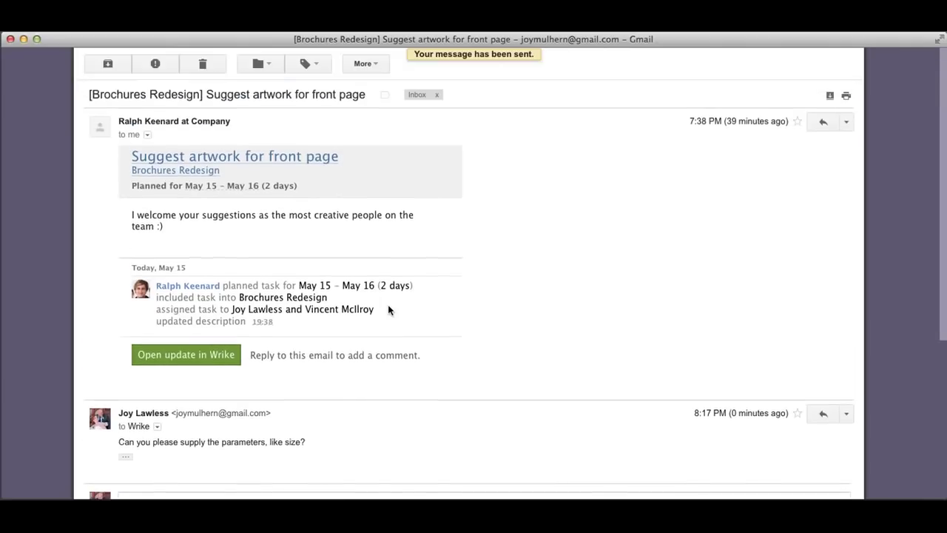
- Return to Wrike and list the five assignees' first names in the Brainstorm session description, each on its own line with a colon
{"action": "left_click", "coordinate": [24, 40]}
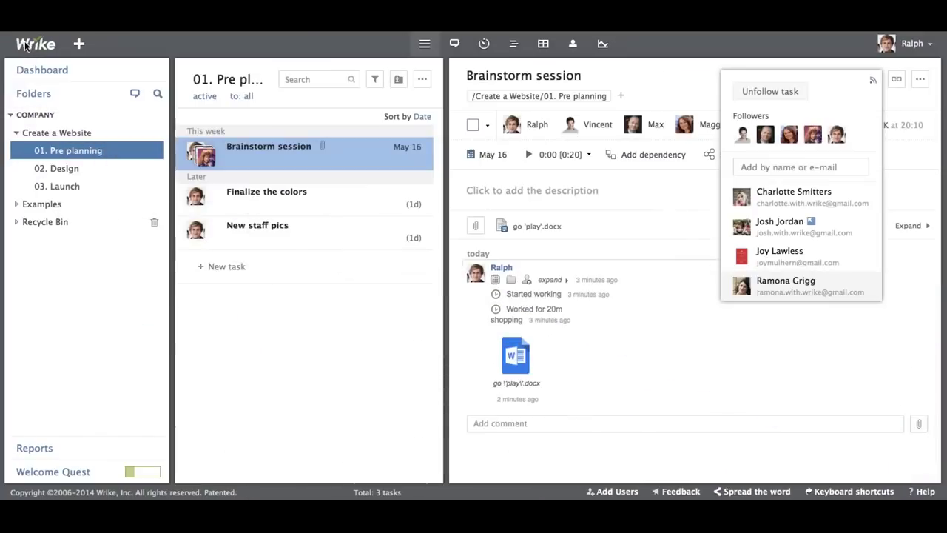
{"action": "left_click", "coordinate": [900, 106]}
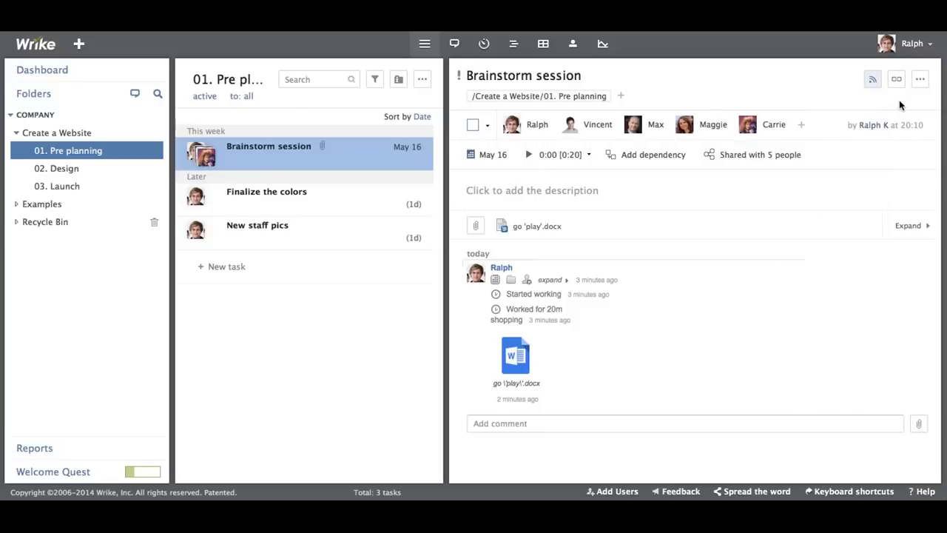
{"action": "left_click", "coordinate": [573, 192]}
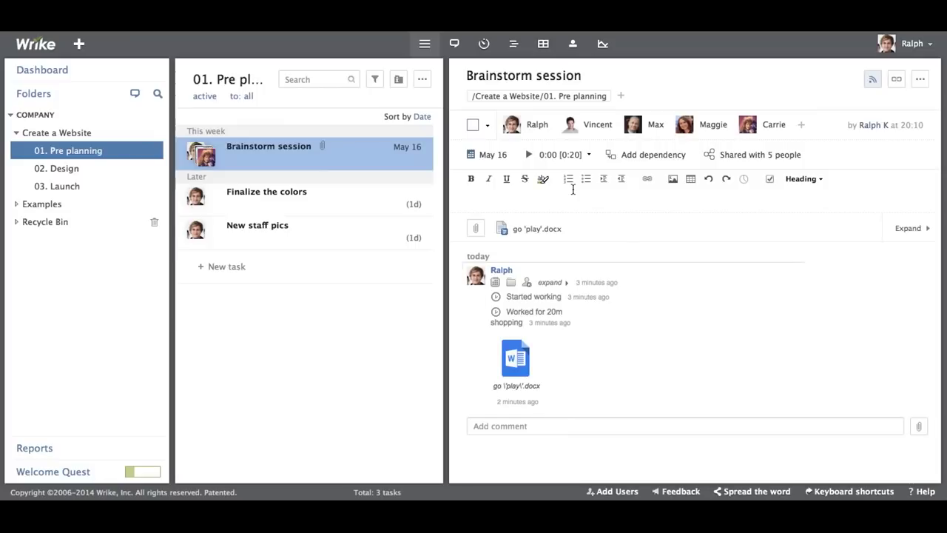
{"action": "left_click", "coordinate": [554, 200]}
{"action": "type", "text": "r"}
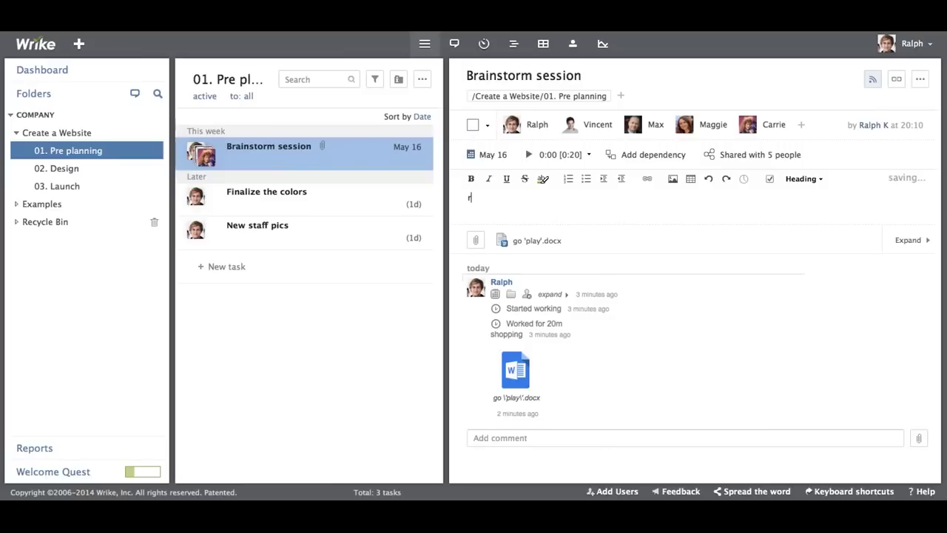
{"action": "type", "text": "alph:"}
{"action": "key", "text": "Return"}
{"action": "type", "text": "vincent:"}
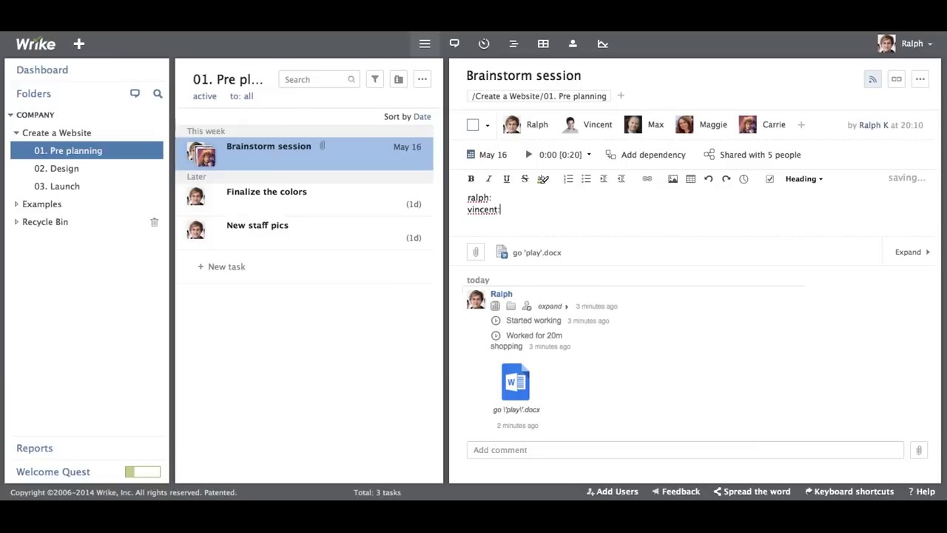
{"action": "key", "text": "Return"}
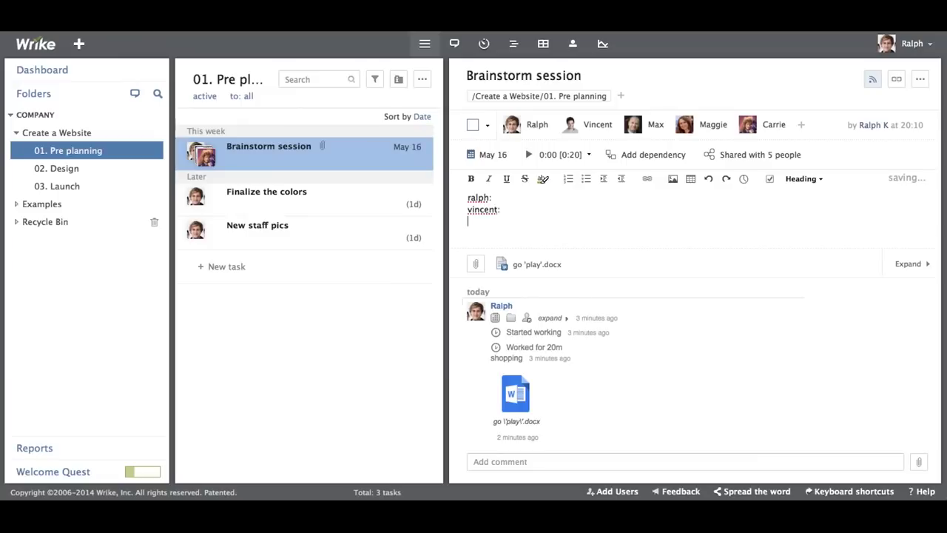
{"action": "type", "text": "max:"}
{"action": "key", "text": "Return"}
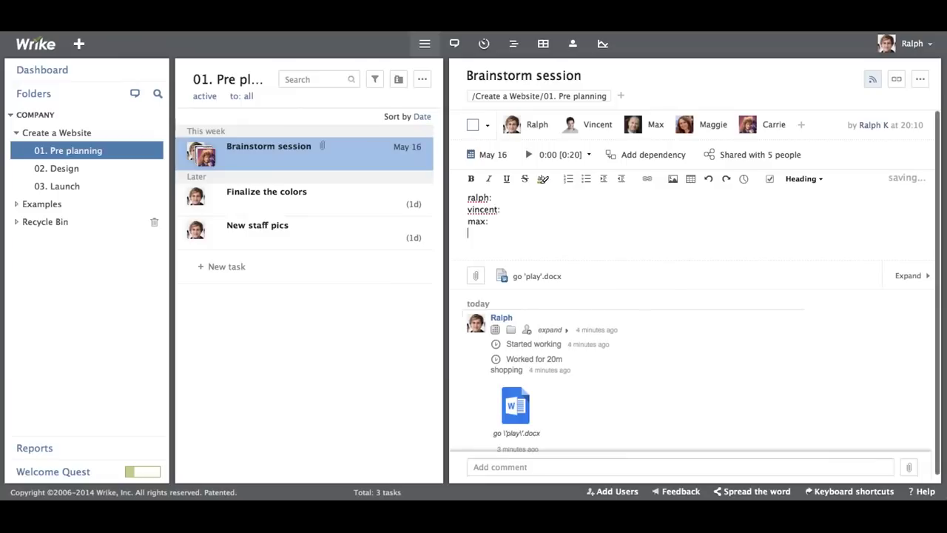
{"action": "type", "text": "maggie"}
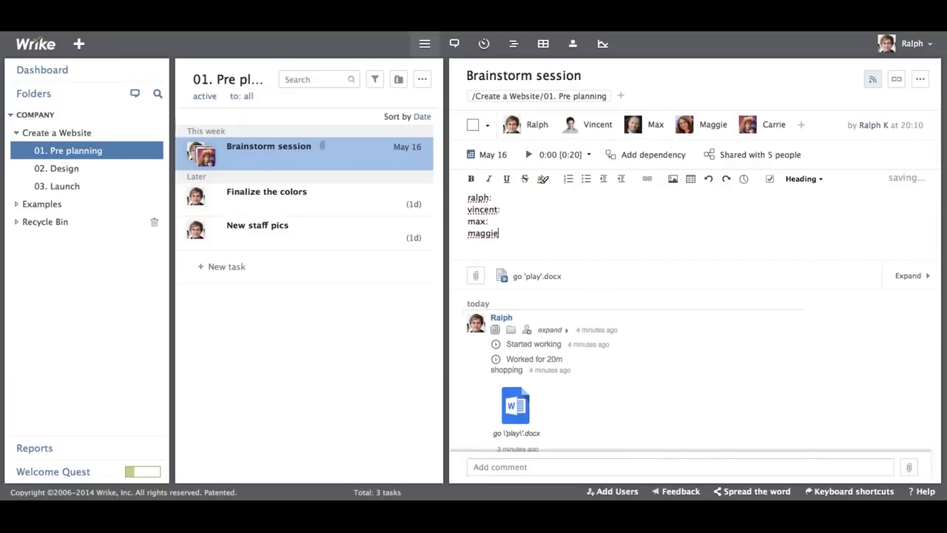
{"action": "type", "text": ":"}
{"action": "key", "text": "Return"}
{"action": "type", "text": "ca"}
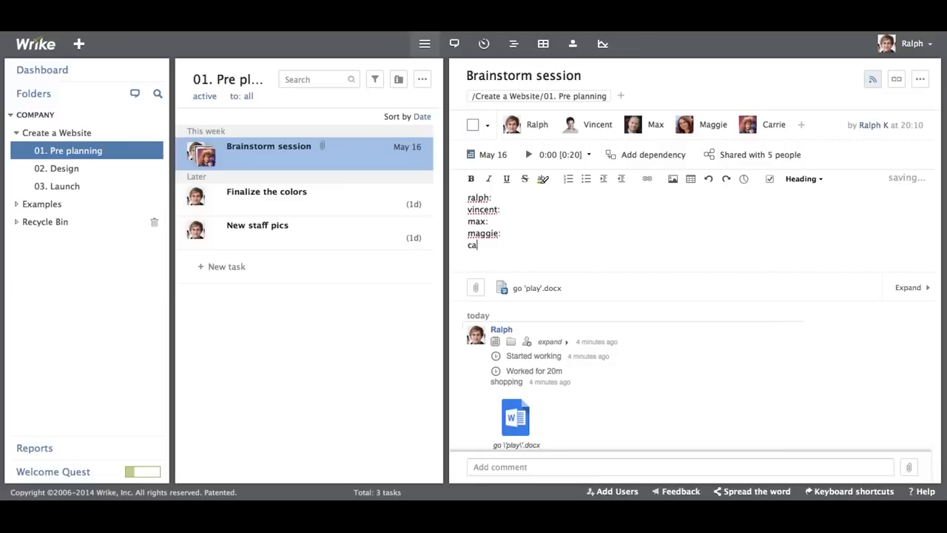
{"action": "type", "text": "rrie:"}
{"action": "key", "text": "Return"}
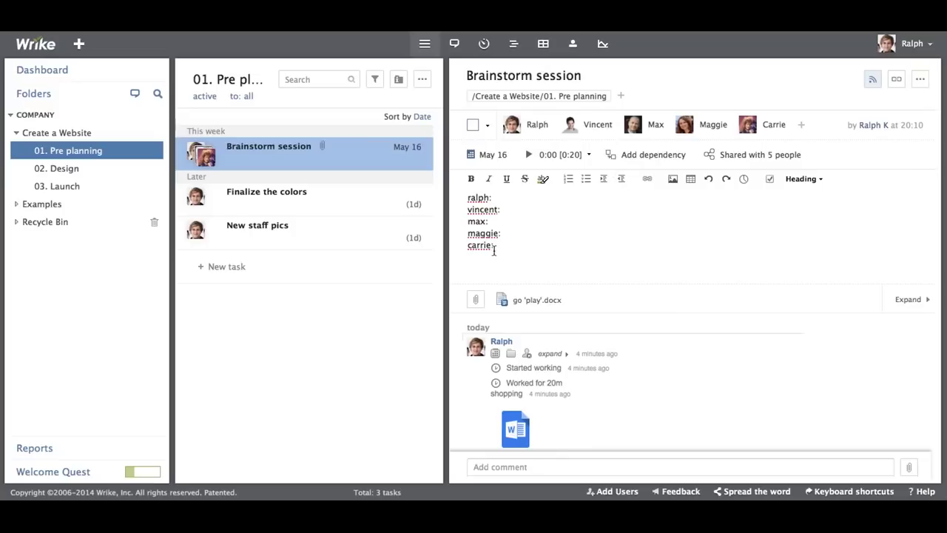
- Highlight the first name in the description in green and turn the third name's line into a checked checkbox item
{"action": "double_click", "coordinate": [478, 197]}
{"action": "left_click", "coordinate": [543, 180]}
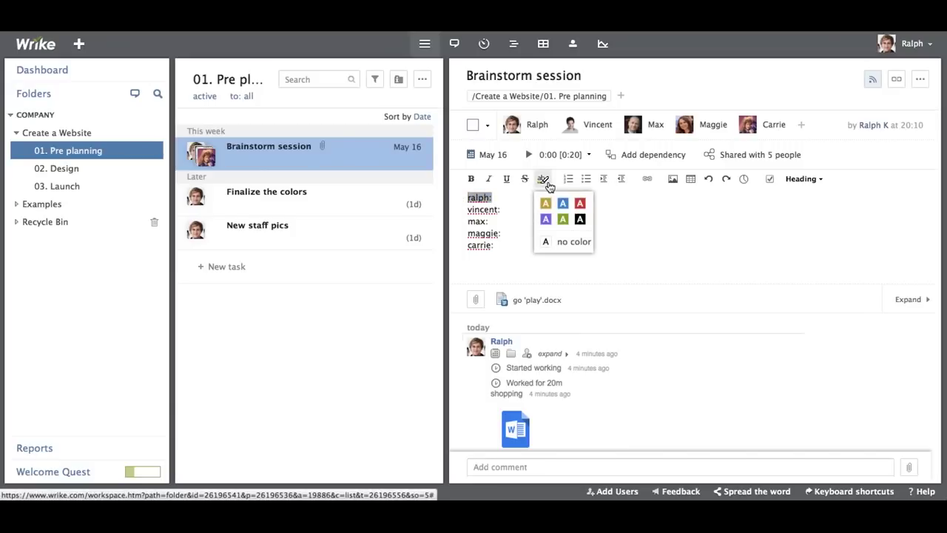
{"action": "left_click", "coordinate": [562, 219]}
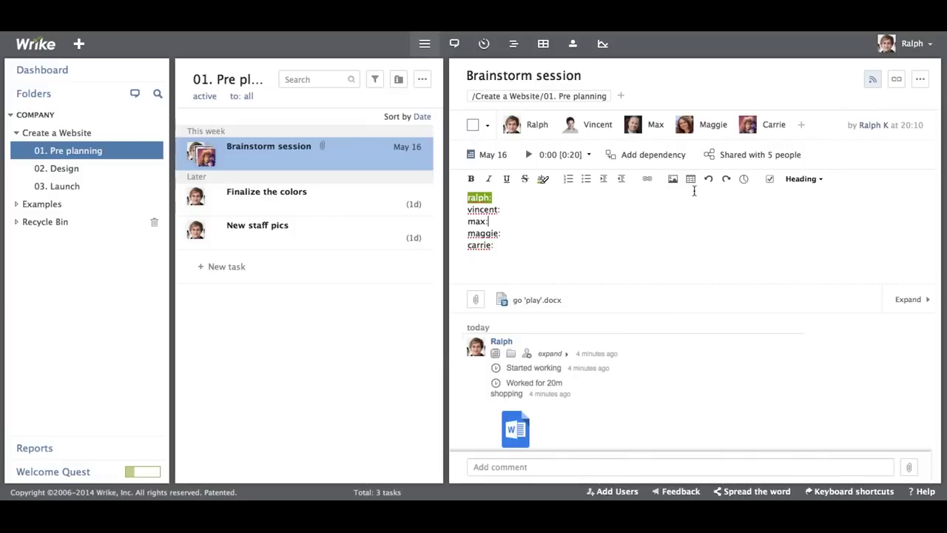
{"action": "left_click", "coordinate": [773, 183]}
{"action": "left_click", "coordinate": [474, 222]}
- Look at the version history of the Brainstorm session description without restoring any version
{"action": "left_click", "coordinate": [745, 178]}
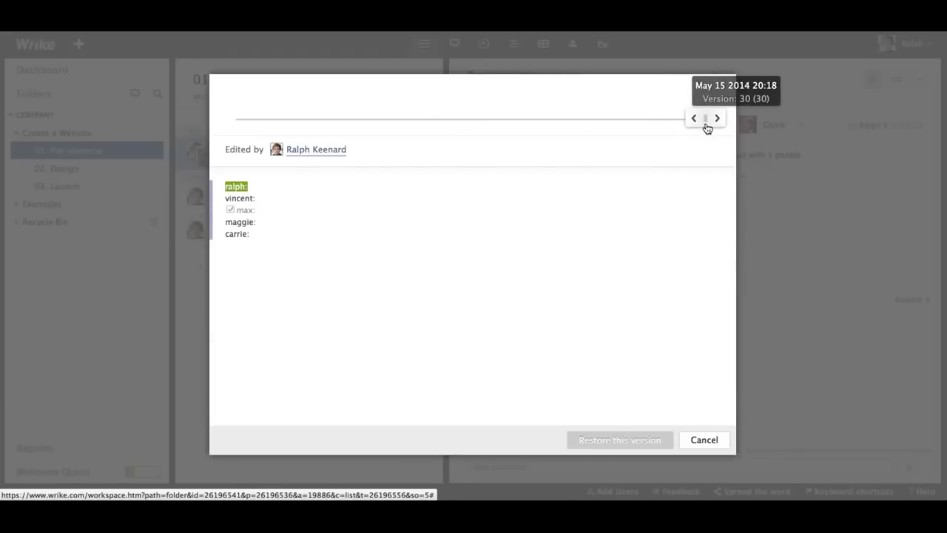
{"action": "left_click_drag", "start_coordinate": [707, 127], "coordinate": [808, 111]}
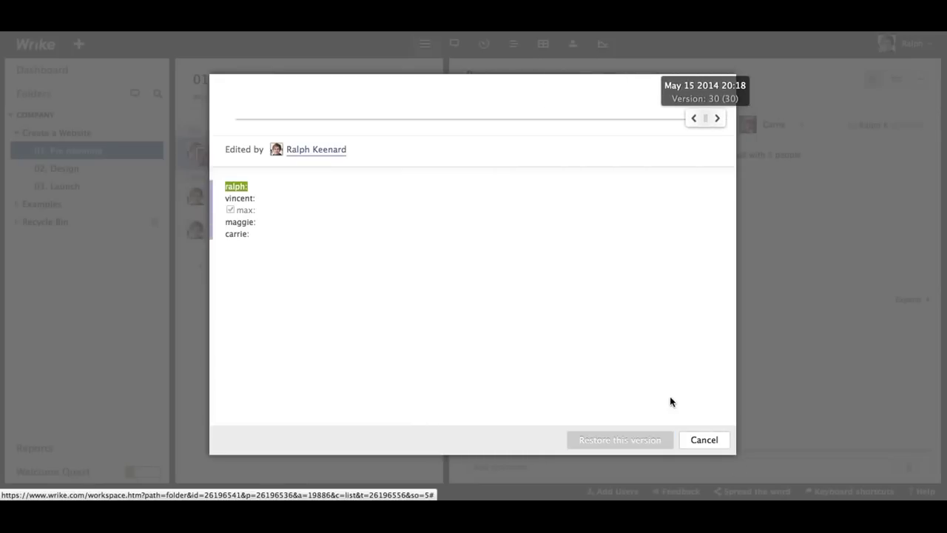
{"action": "left_click", "coordinate": [702, 440]}
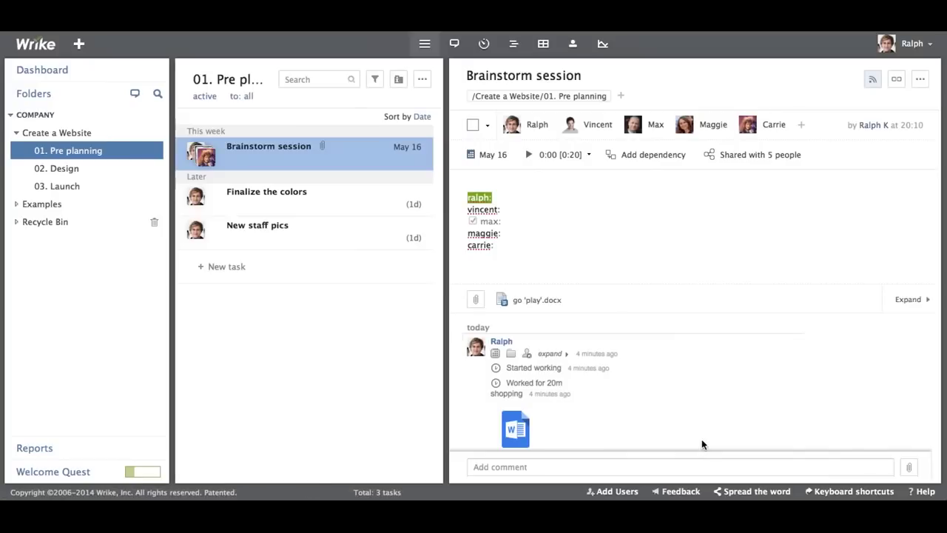
- Post the comment "So excited to get started!!!" on the Brainstorm session task
{"action": "mouse_move", "coordinate": [509, 301]}
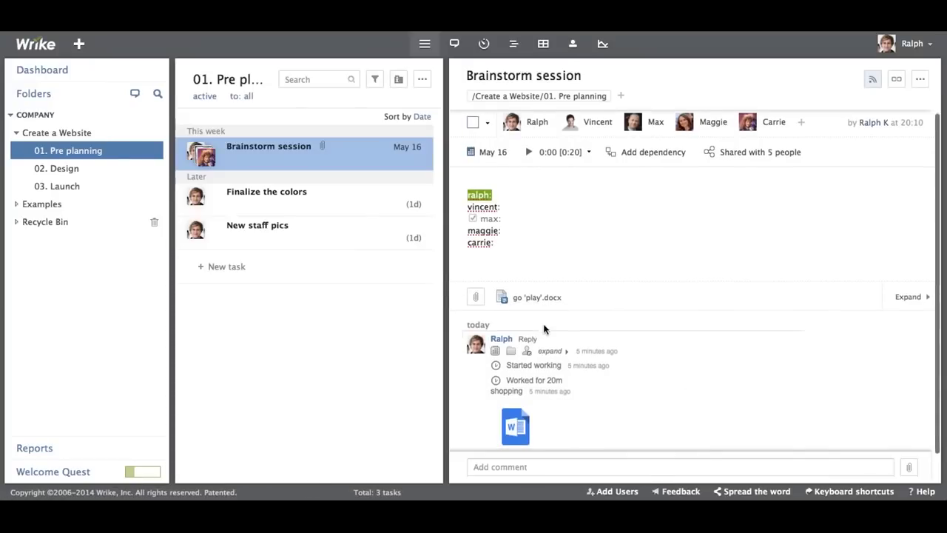
{"action": "scroll", "coordinate": [544, 328], "scroll_direction": "down", "scroll_amount": 1}
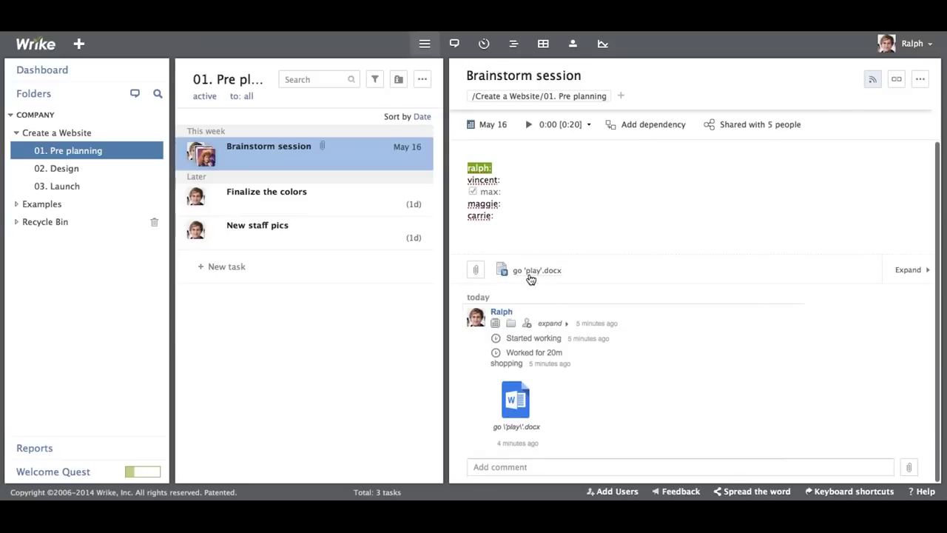
{"action": "mouse_move", "coordinate": [530, 279]}
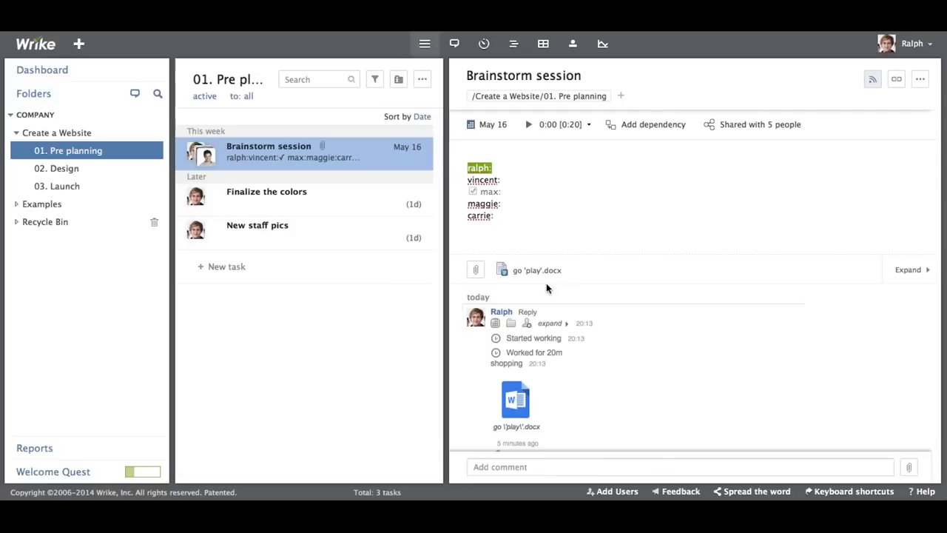
{"action": "mouse_move", "coordinate": [539, 275]}
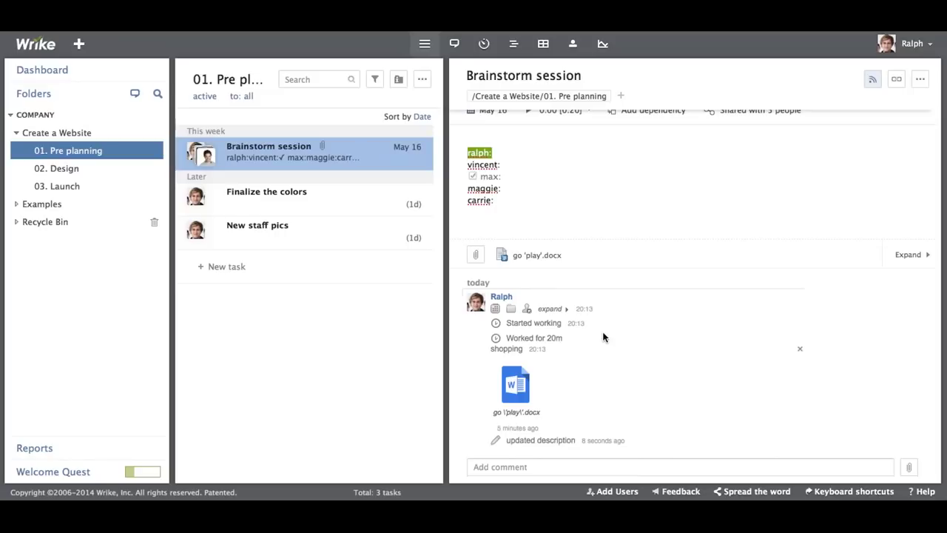
{"action": "left_click", "coordinate": [506, 468]}
{"action": "type", "text": "So e"}
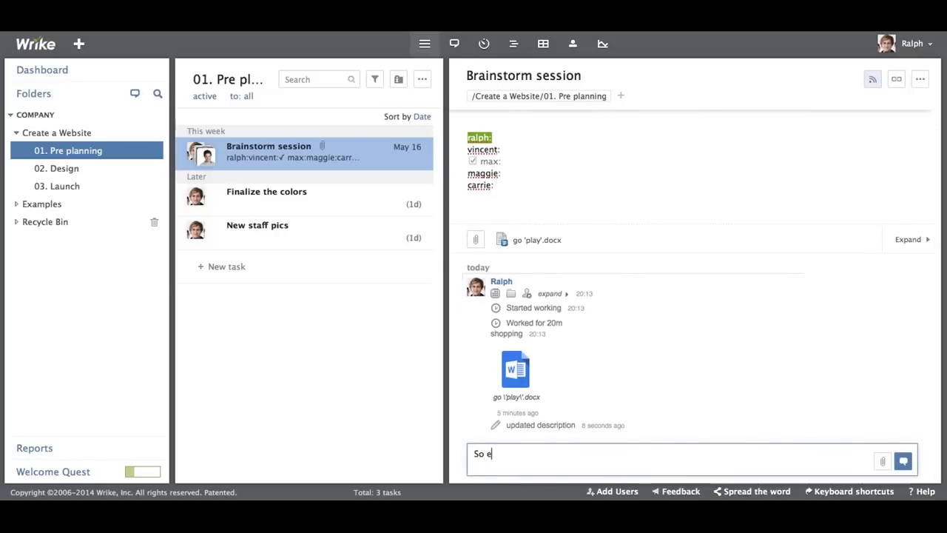
{"action": "type", "text": "xcited to "}
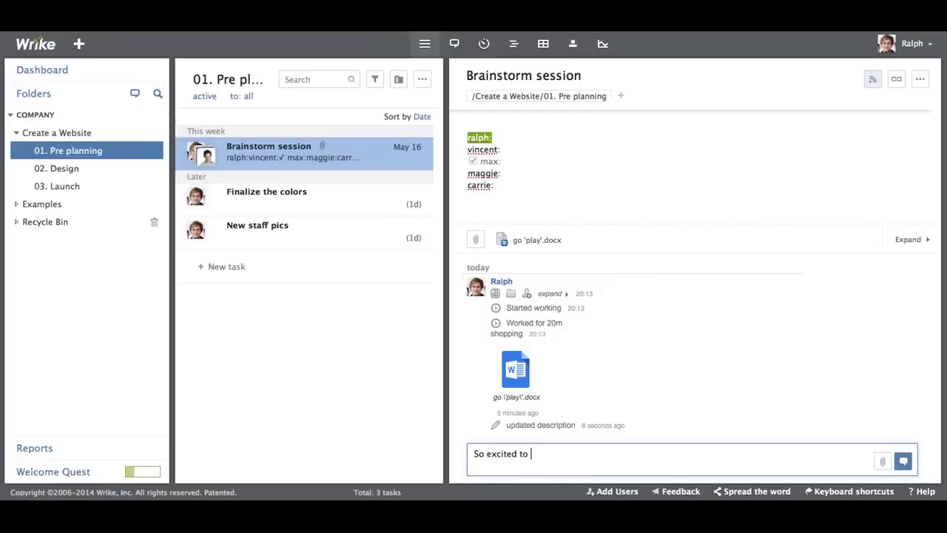
{"action": "type", "text": "get started!!!"}
{"action": "key", "text": "Return"}
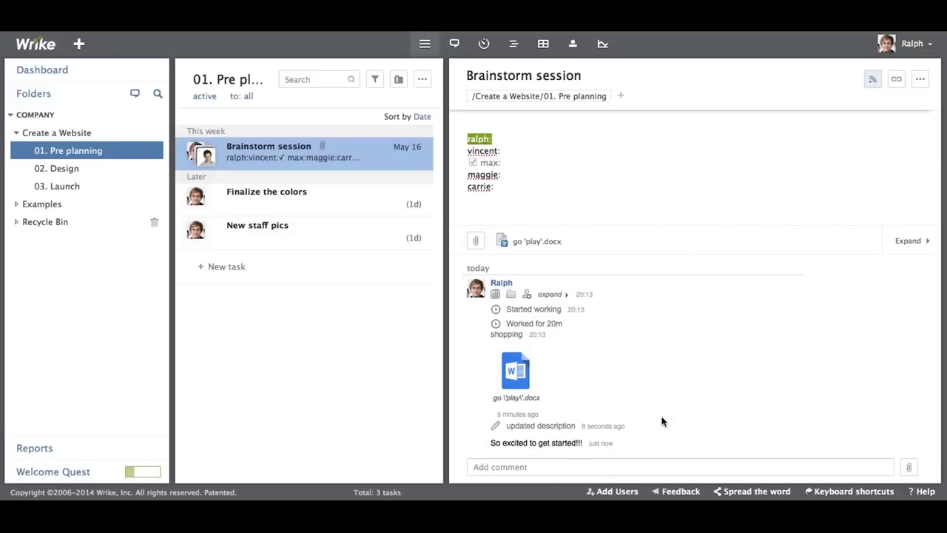
- Close the Brainstorm session task's detail panel
{"action": "scroll", "coordinate": [662, 422], "scroll_direction": "up", "scroll_amount": 2}
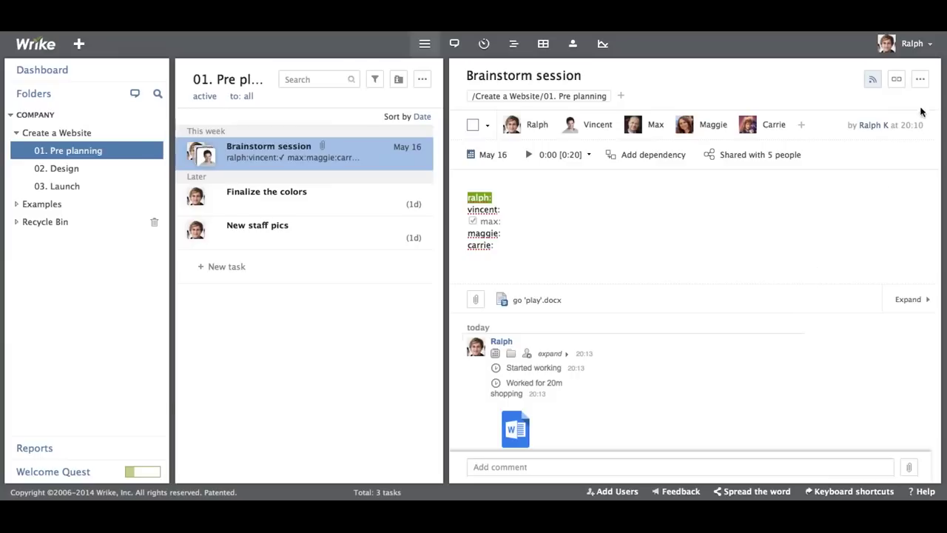
{"action": "left_click", "coordinate": [921, 80]}
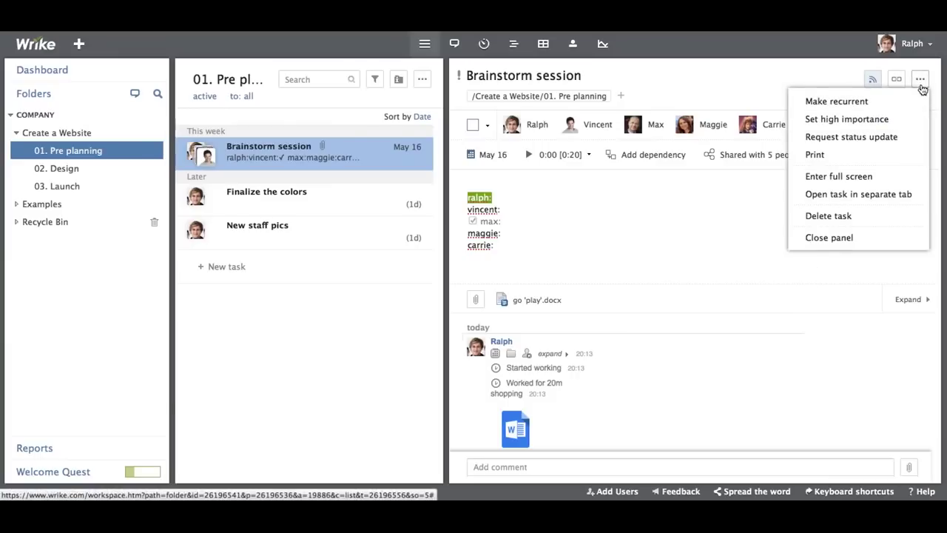
{"action": "left_click", "coordinate": [844, 240]}
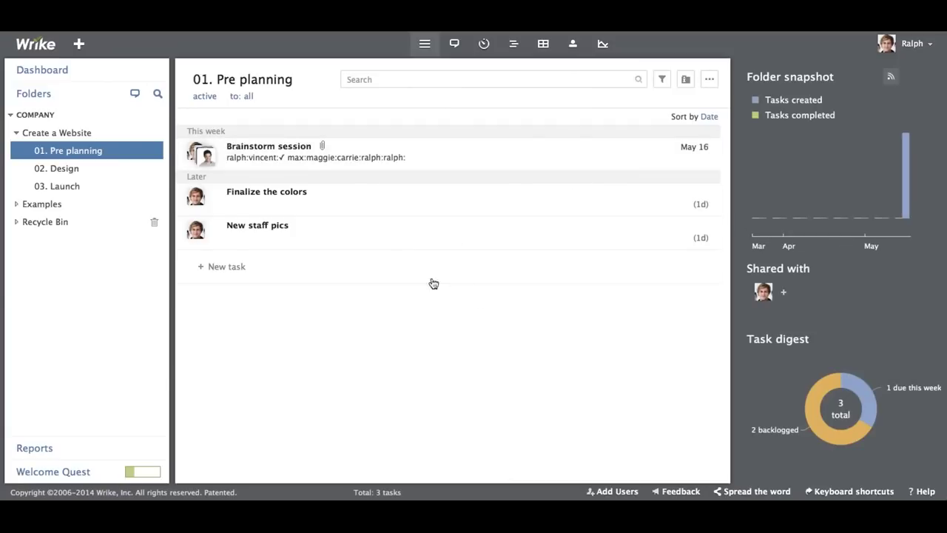
- Schedule the Finalize the colors task for May 20 to May 21, 2014
{"action": "left_click", "coordinate": [322, 202]}
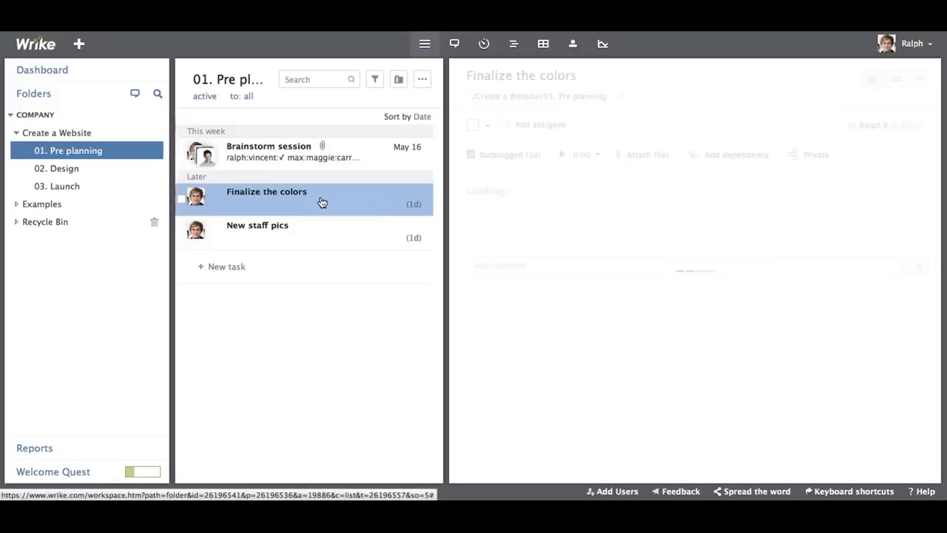
{"action": "left_click", "coordinate": [509, 158]}
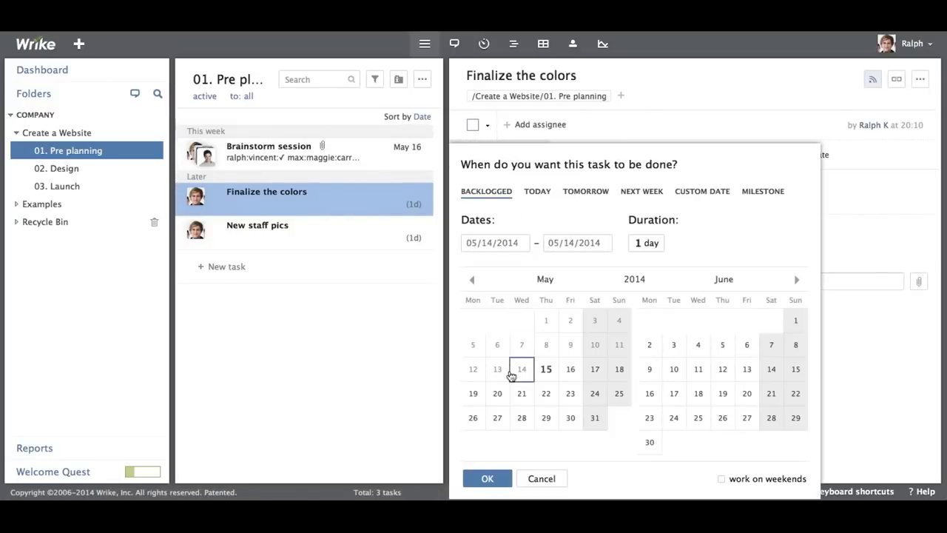
{"action": "left_click", "coordinate": [522, 393]}
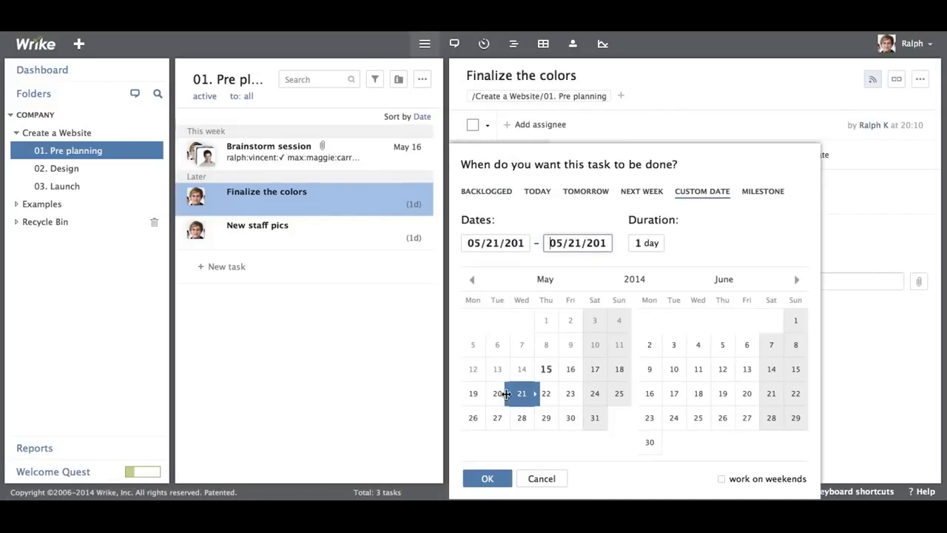
{"action": "left_click_drag", "start_coordinate": [509, 393], "coordinate": [496, 393]}
{"action": "left_click", "coordinate": [487, 478]}
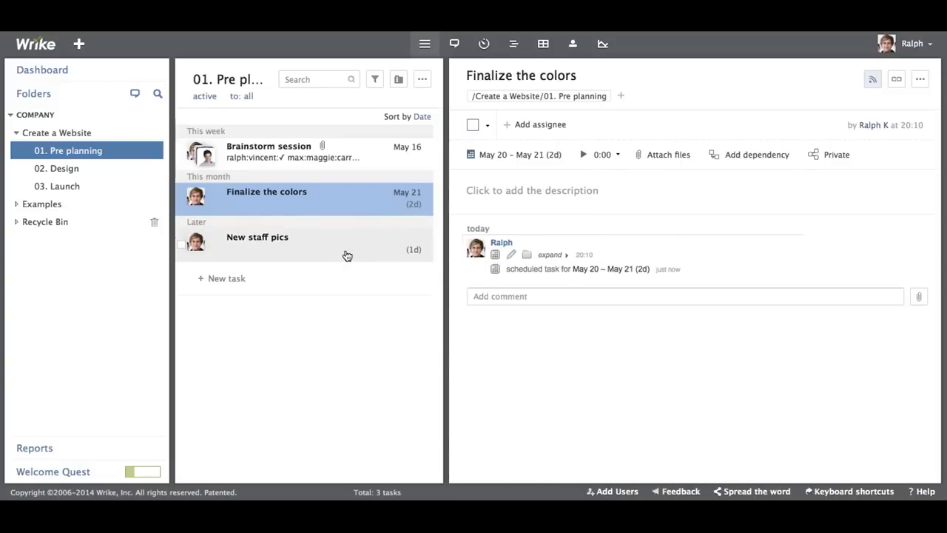
- Schedule the New staff pics task for May 21, 2014 and assign it to the third team member in the suggested list
{"action": "left_click", "coordinate": [347, 256]}
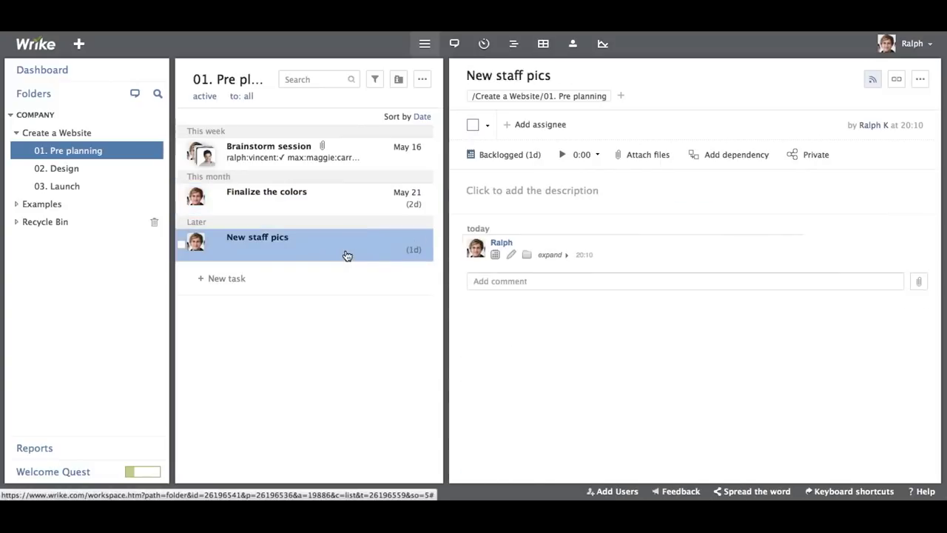
{"action": "left_click", "coordinate": [502, 164]}
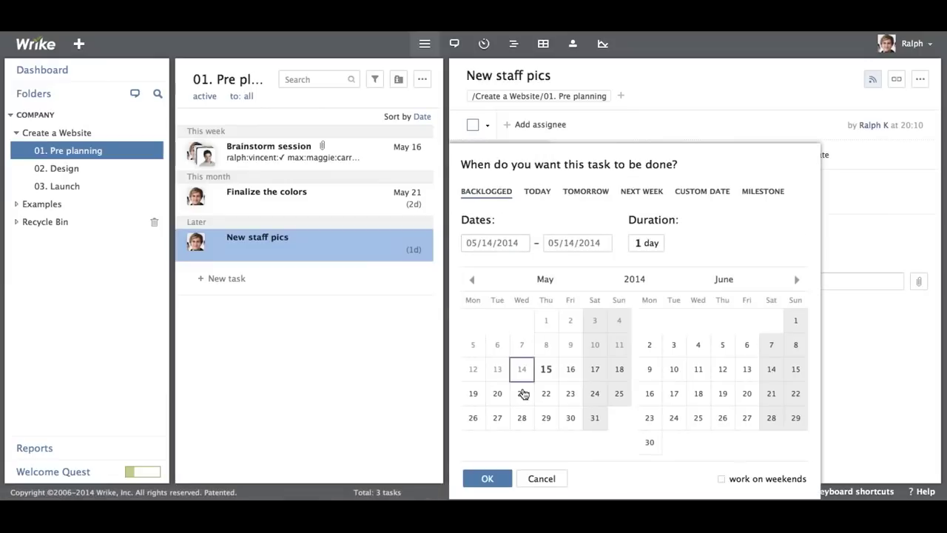
{"action": "left_click", "coordinate": [523, 393]}
{"action": "left_click", "coordinate": [530, 399]}
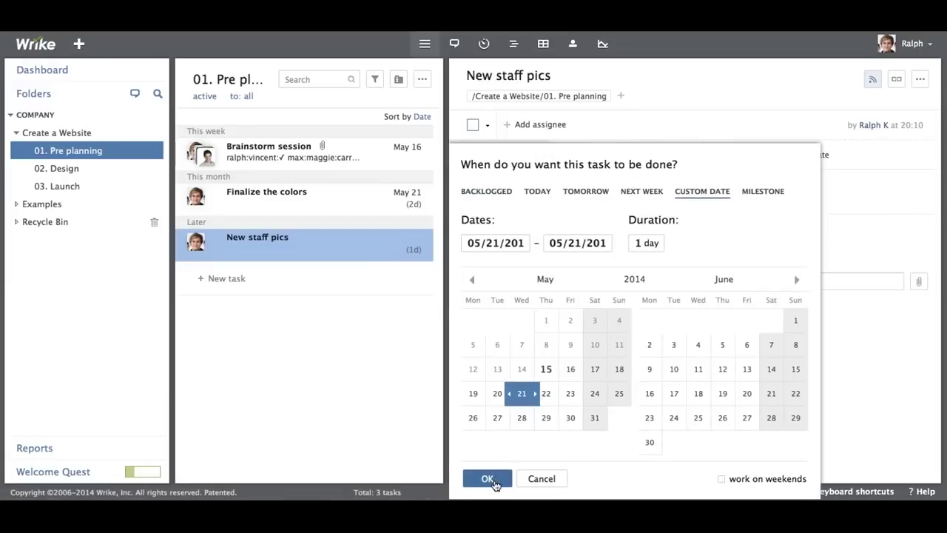
{"action": "left_click", "coordinate": [488, 480]}
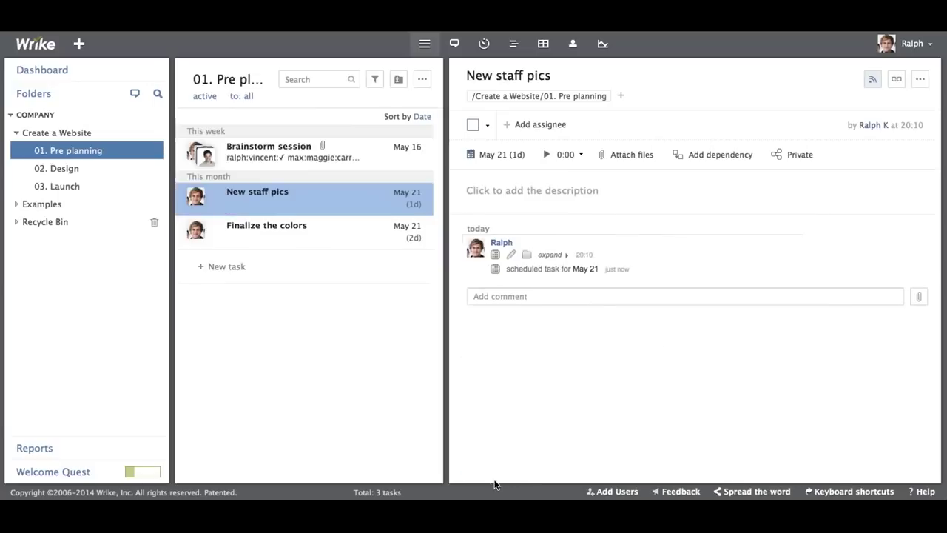
{"action": "left_click", "coordinate": [546, 126]}
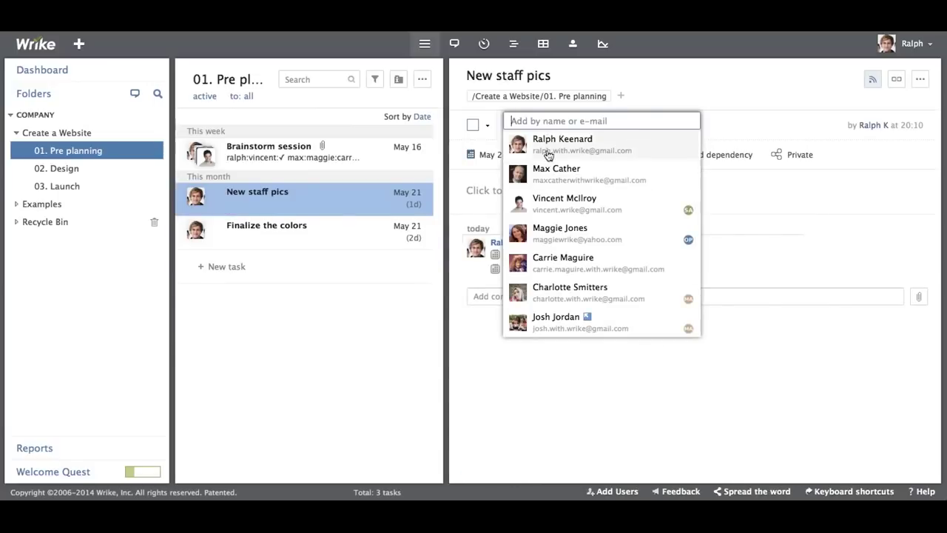
{"action": "left_click", "coordinate": [556, 203]}
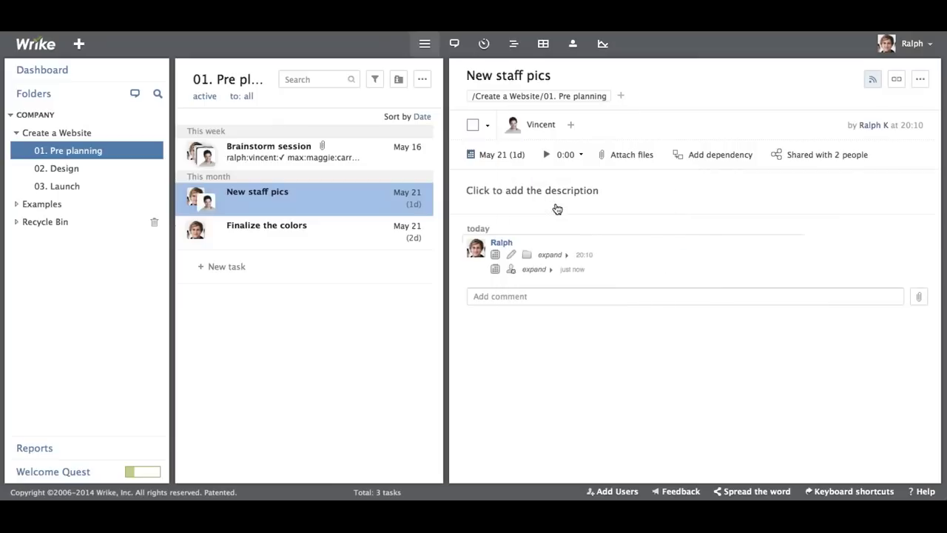
- Assign the Finalize the colors task to yourself and the third of the remaining suggested team members
{"action": "left_click", "coordinate": [295, 243]}
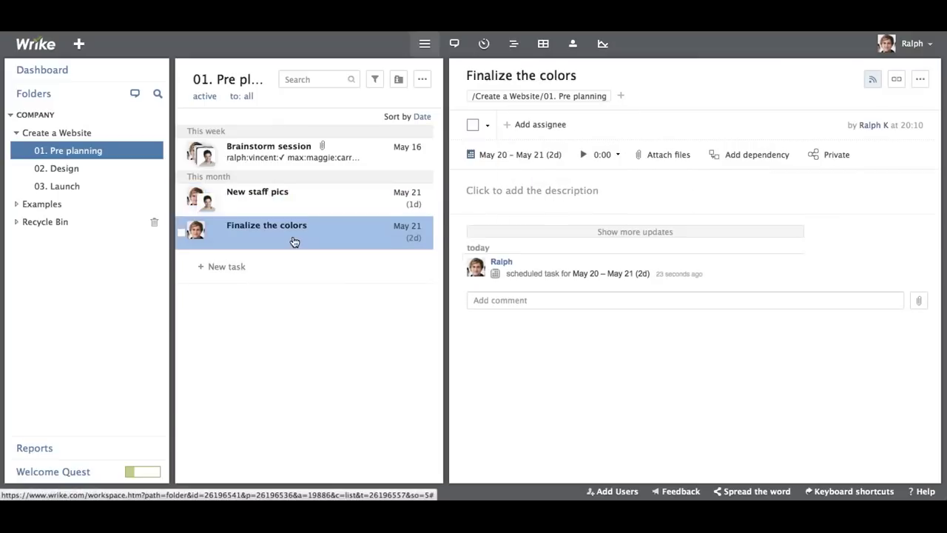
{"action": "left_click", "coordinate": [533, 125]}
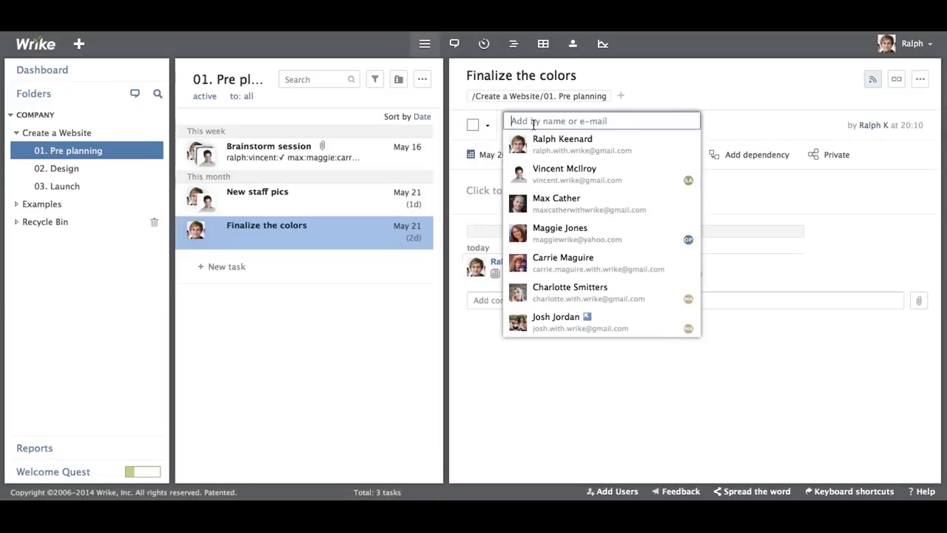
{"action": "left_click", "coordinate": [547, 147]}
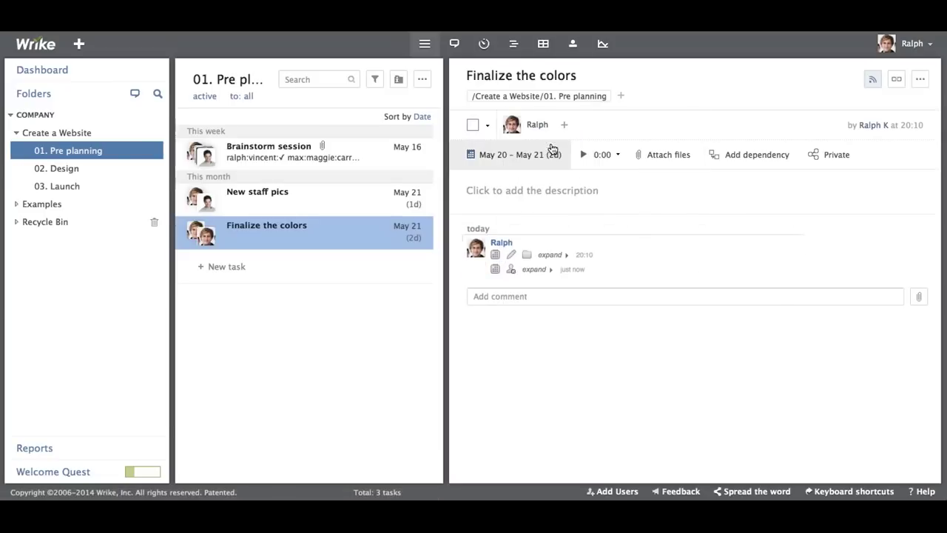
{"action": "left_click", "coordinate": [565, 125]}
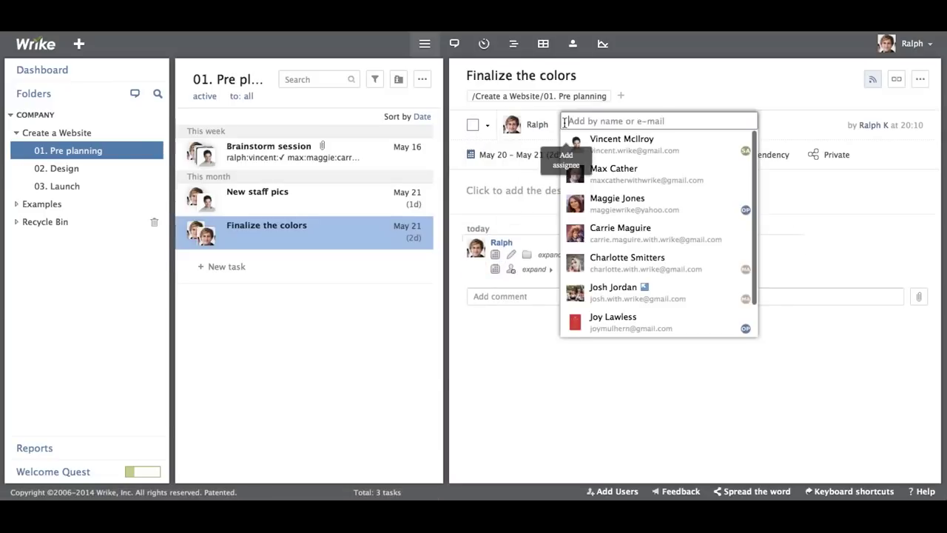
{"action": "left_click", "coordinate": [611, 205]}
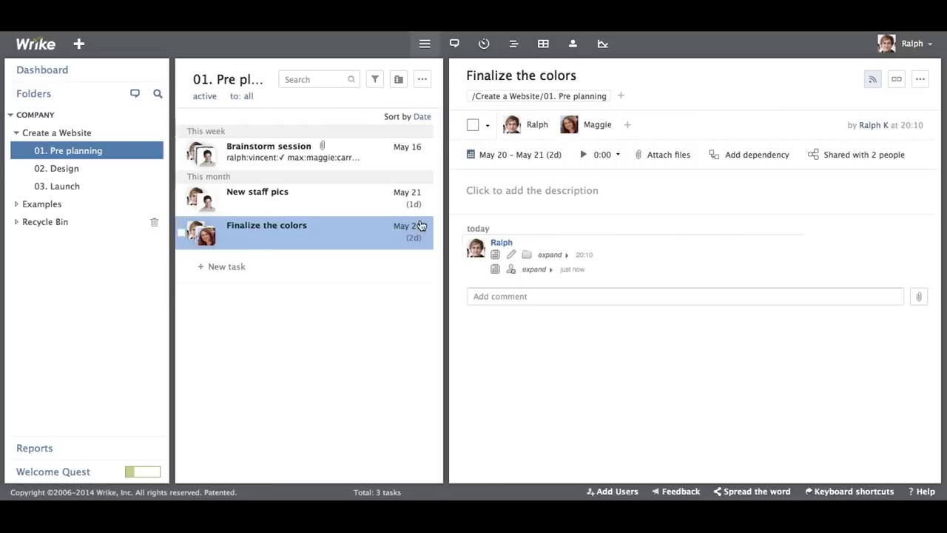
- Check whom the Finalize the colors task is shared with and close its detail panel
{"action": "left_click", "coordinate": [835, 160]}
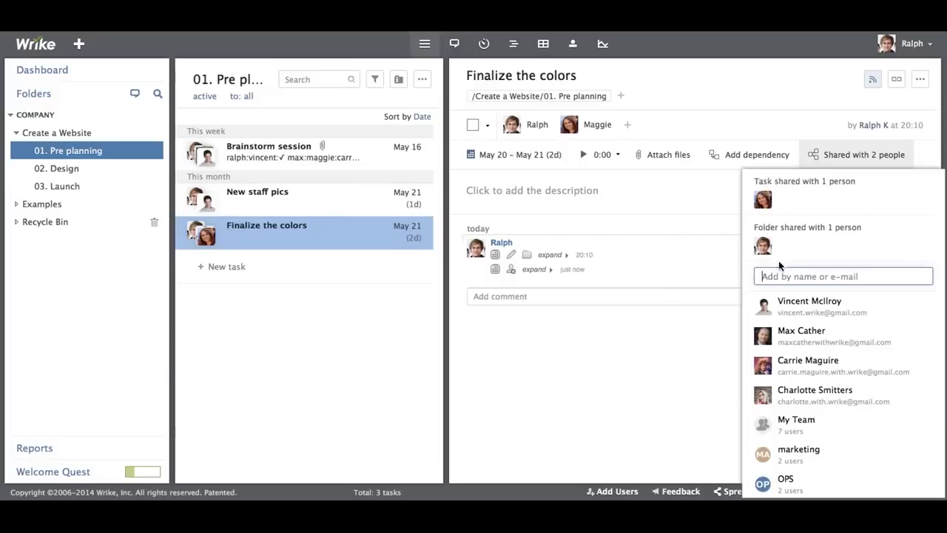
{"action": "left_click", "coordinate": [370, 374]}
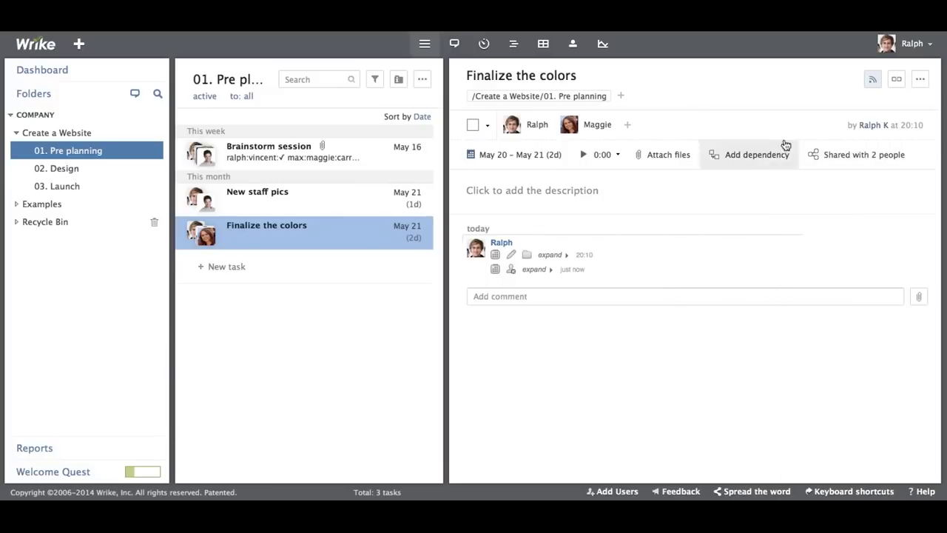
{"action": "left_click", "coordinate": [920, 81]}
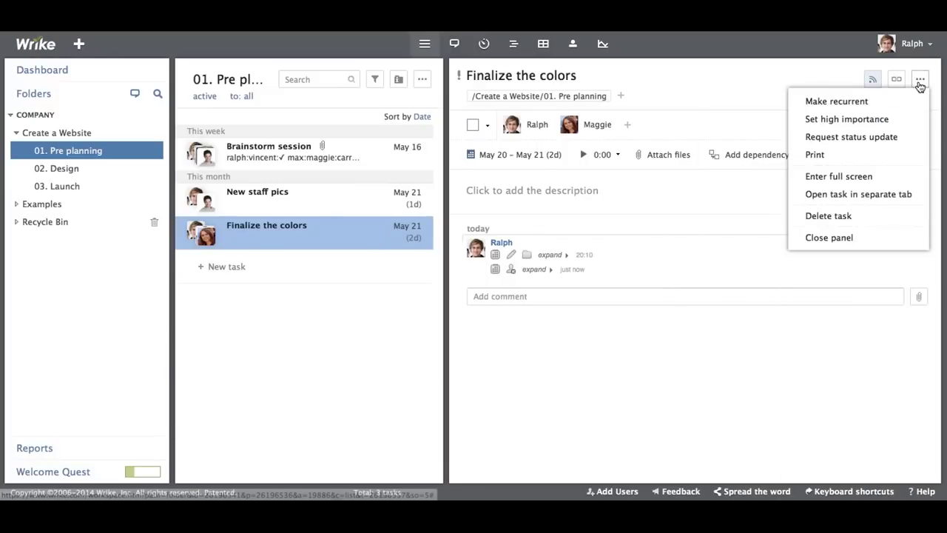
{"action": "left_click", "coordinate": [819, 239]}
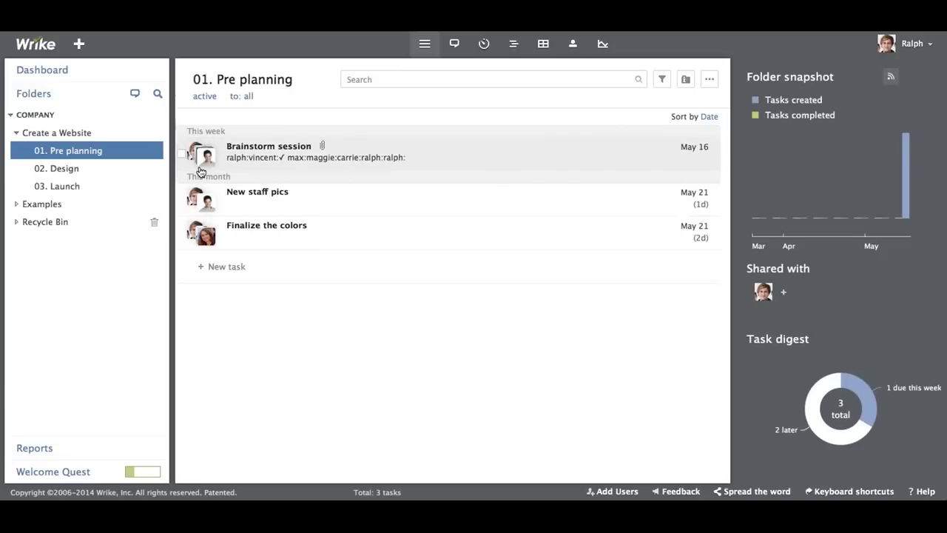
- Share the Create a Website folder with all three suggested users and the first person listed under all users
{"action": "right_click", "coordinate": [67, 139]}
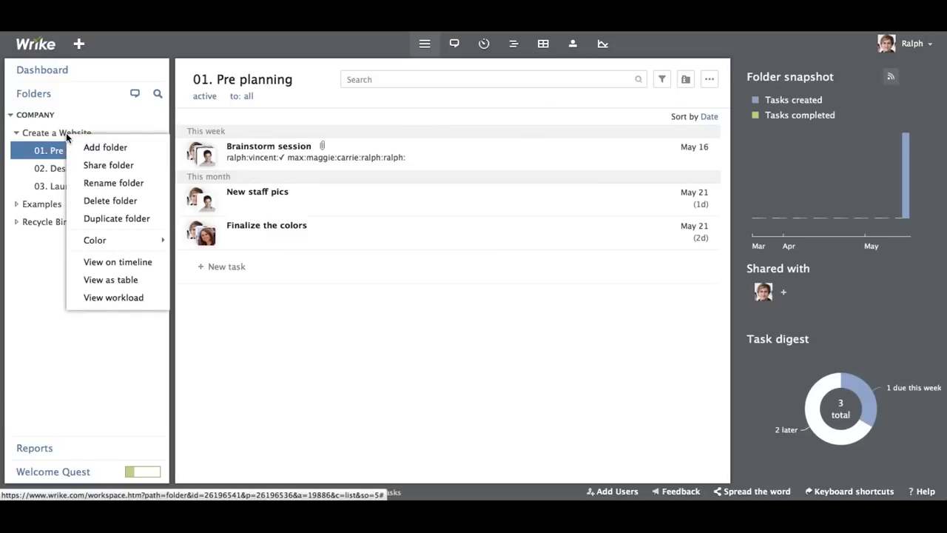
{"action": "left_click", "coordinate": [99, 169]}
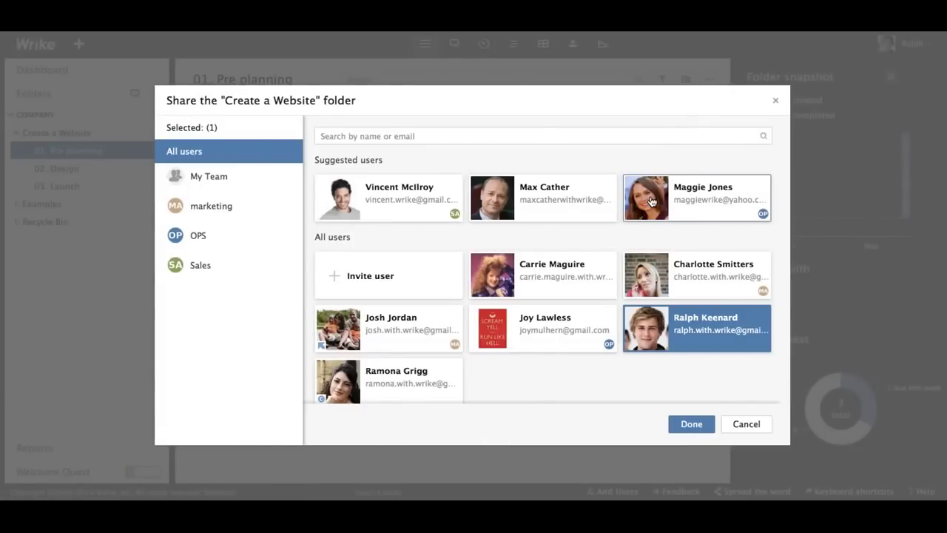
{"action": "left_click", "coordinate": [417, 210]}
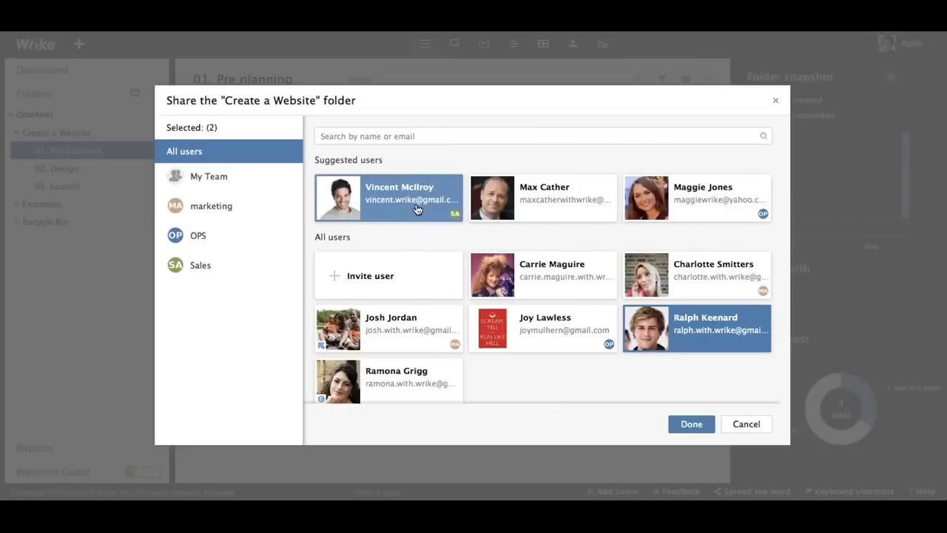
{"action": "left_click", "coordinate": [535, 194]}
{"action": "left_click", "coordinate": [679, 196]}
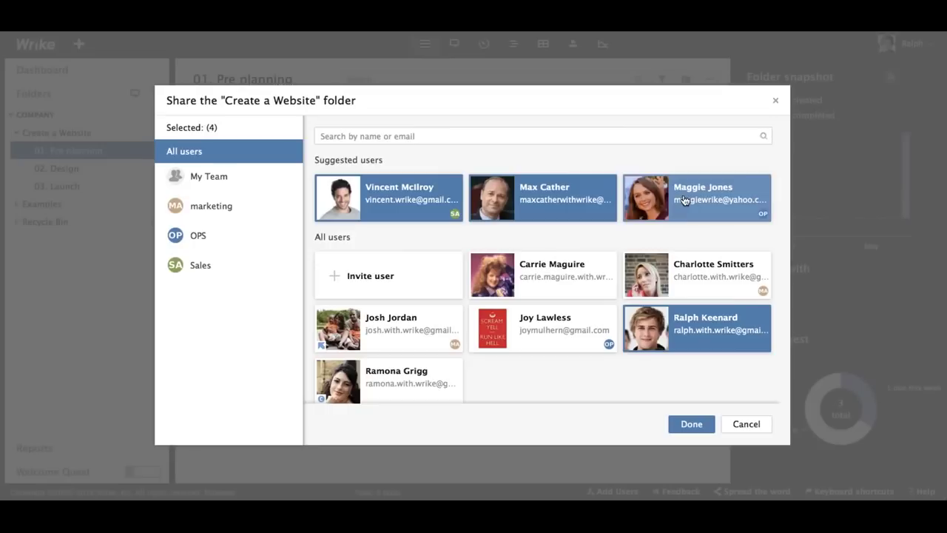
{"action": "left_click", "coordinate": [561, 284]}
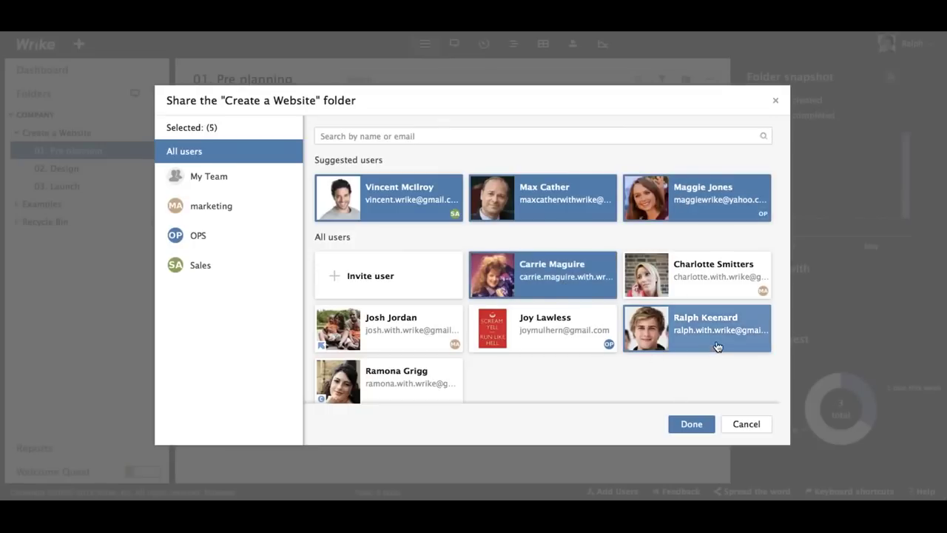
{"action": "left_click", "coordinate": [700, 431]}
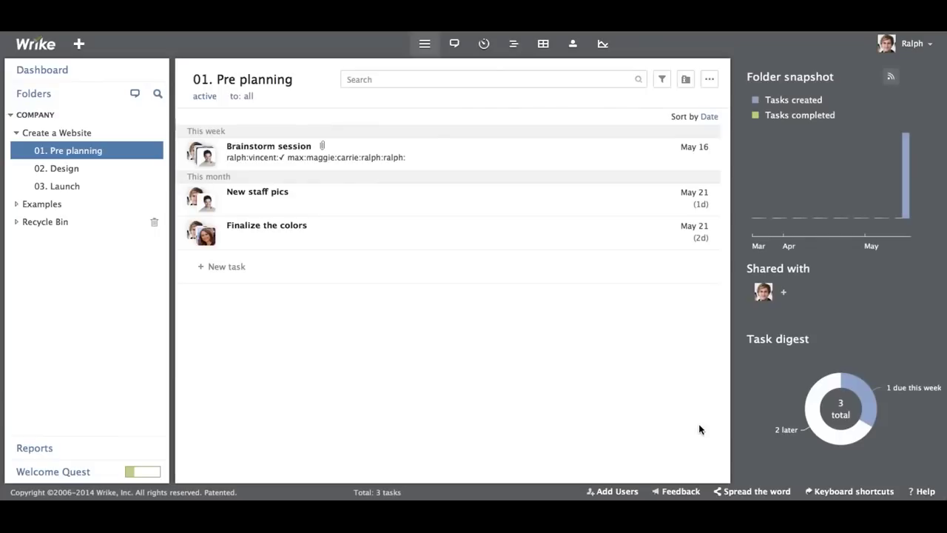
- Open the Brainstorm session task and check its sharing details before and after reloading the page
{"action": "left_click", "coordinate": [402, 160]}
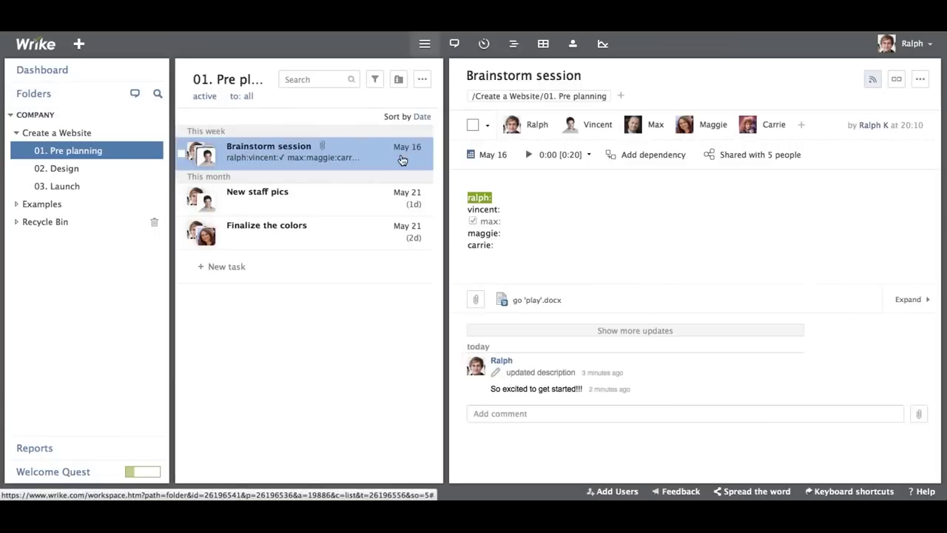
{"action": "left_click", "coordinate": [735, 155]}
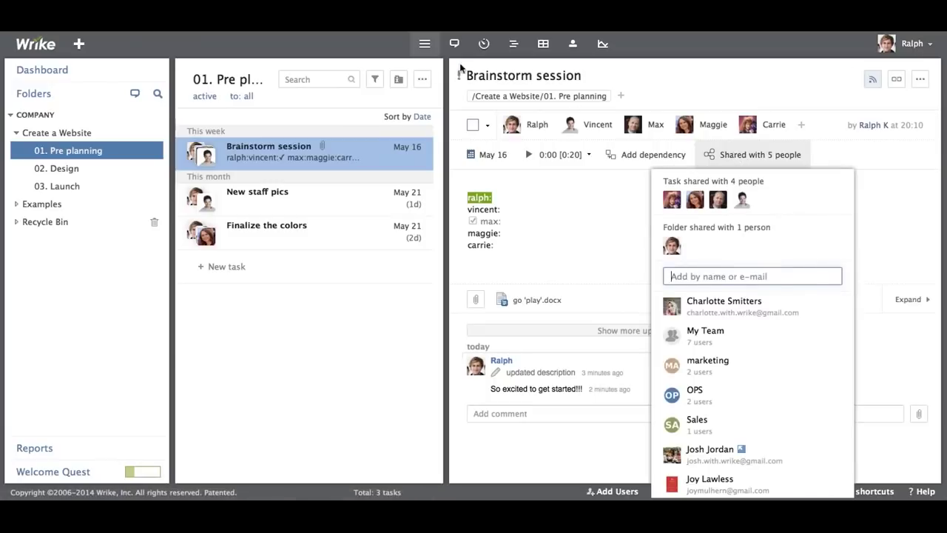
{"action": "left_click", "coordinate": [366, 50]}
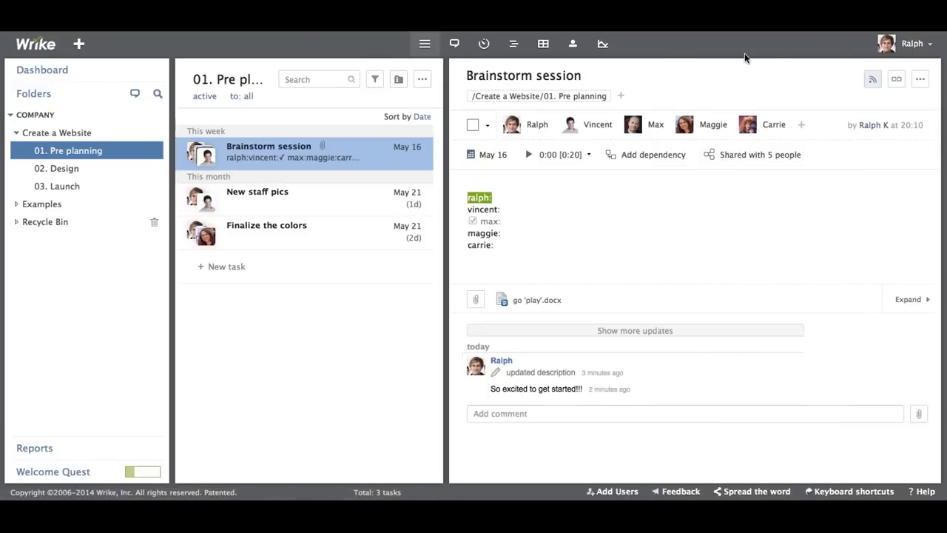
{"action": "key", "text": "super+r"}
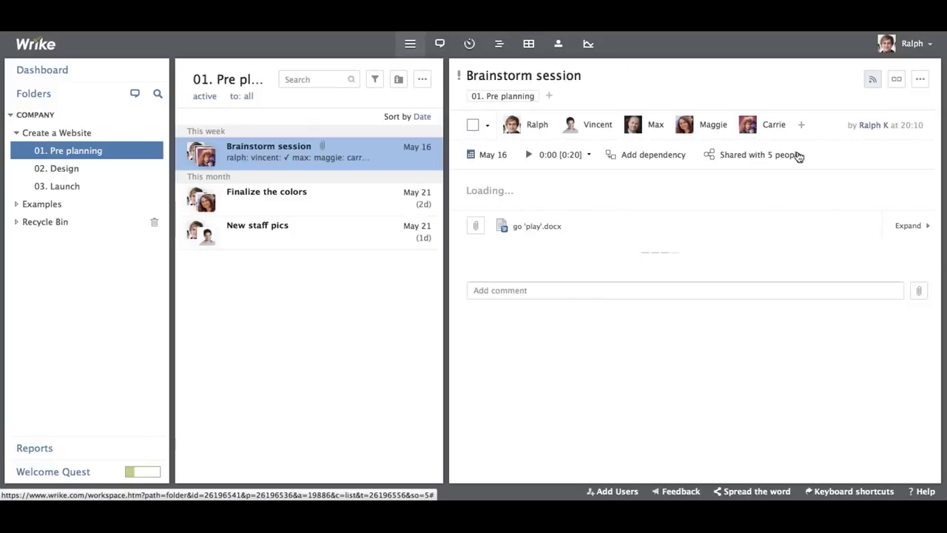
{"action": "left_click", "coordinate": [774, 157]}
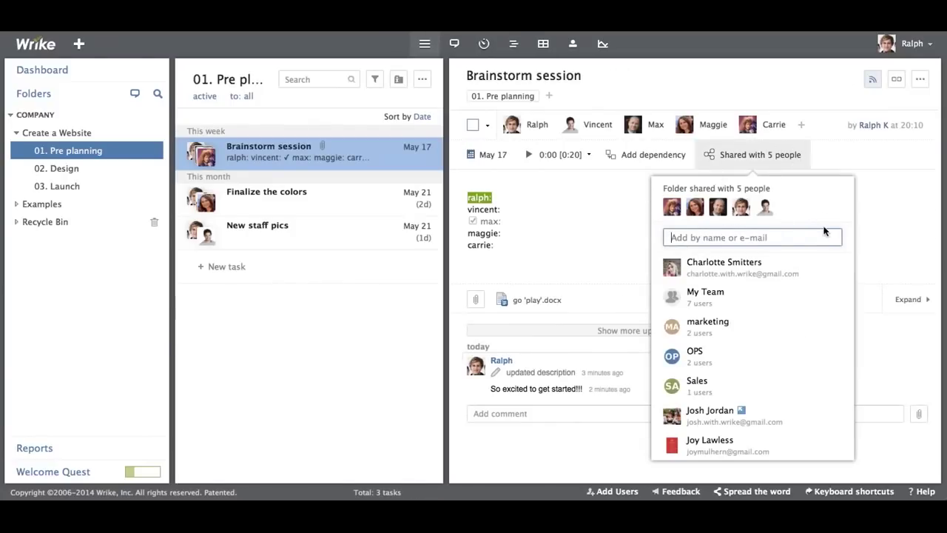
{"action": "left_click", "coordinate": [870, 168]}
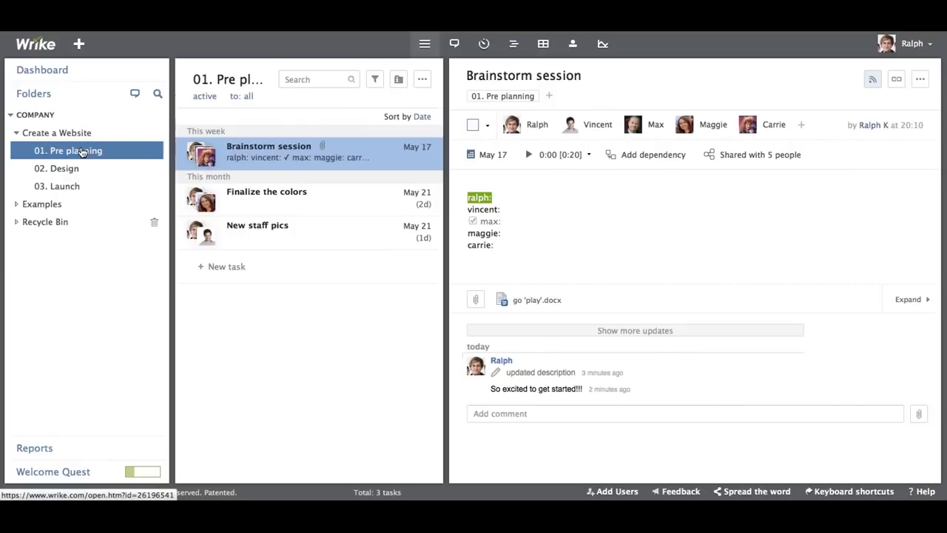
- Collapse the Create a Website folder, add a folder named *Mine directly under Company, and open it
{"action": "left_click", "coordinate": [17, 134]}
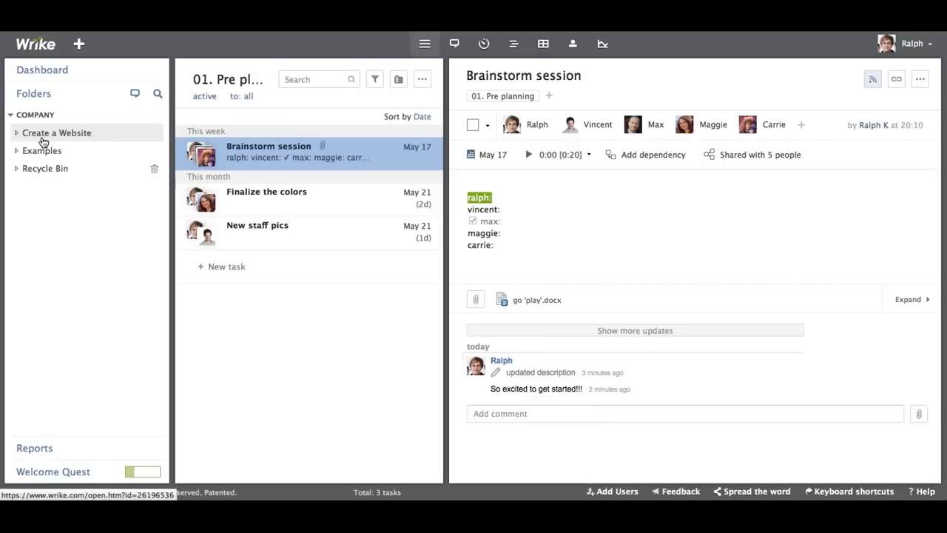
{"action": "right_click", "coordinate": [36, 117]}
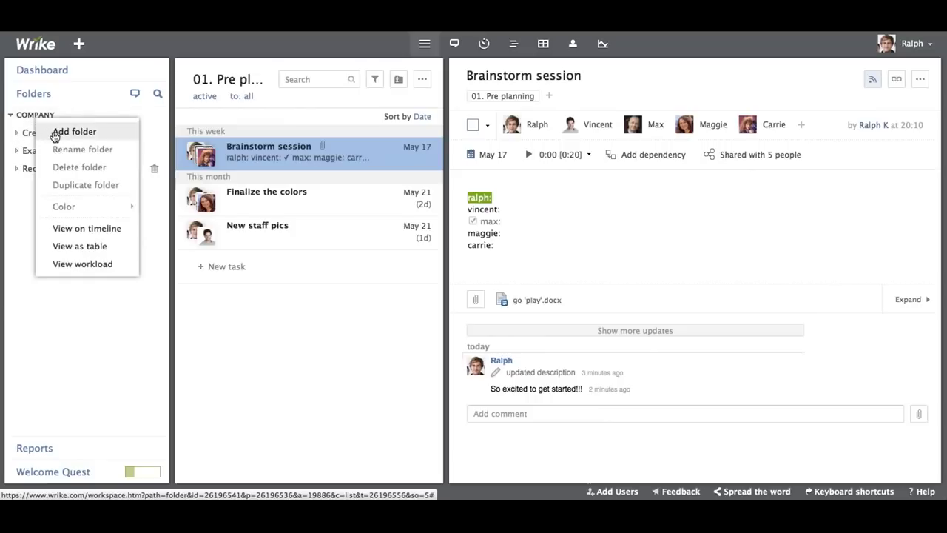
{"action": "left_click", "coordinate": [57, 131]}
{"action": "type", "text": "*Mine"}
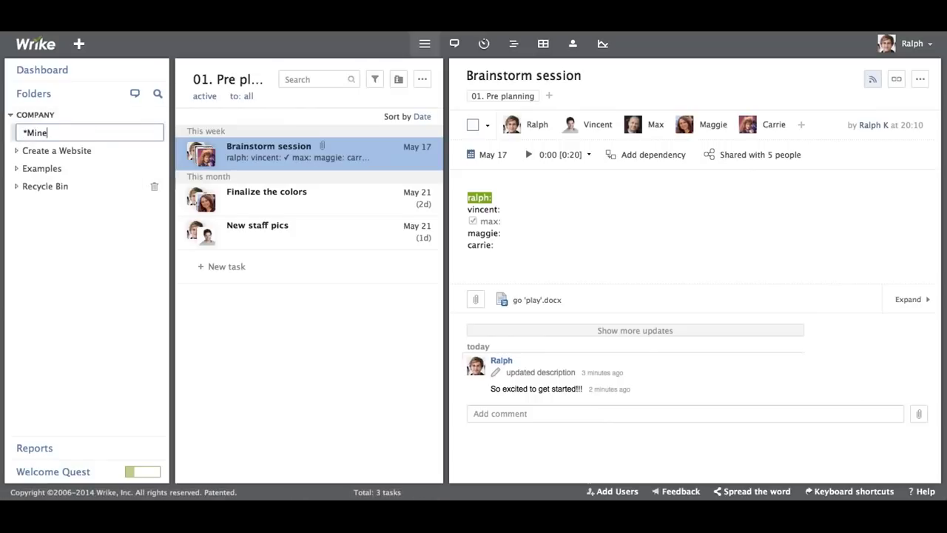
{"action": "key", "text": "Return"}
{"action": "left_click", "coordinate": [34, 132]}
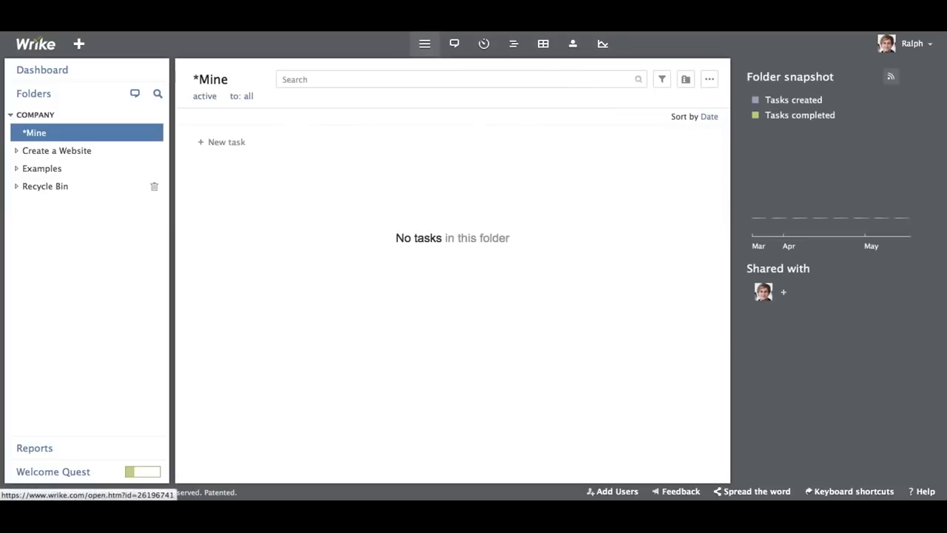
- Create a task named Grocery shopping in the *Mine folder
{"action": "left_click", "coordinate": [212, 144]}
{"action": "type", "text": "Gr"}
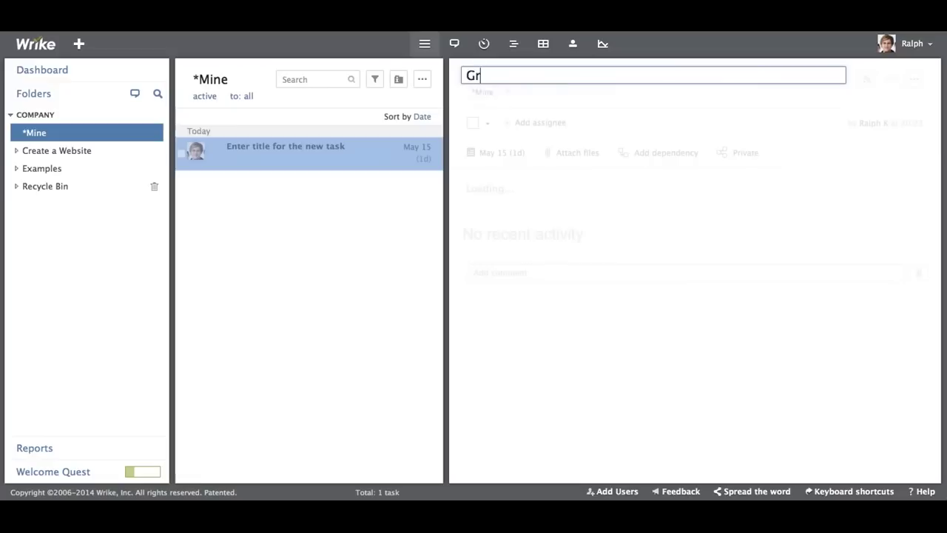
{"action": "type", "text": "ocery shopping"}
{"action": "key", "text": "Return"}
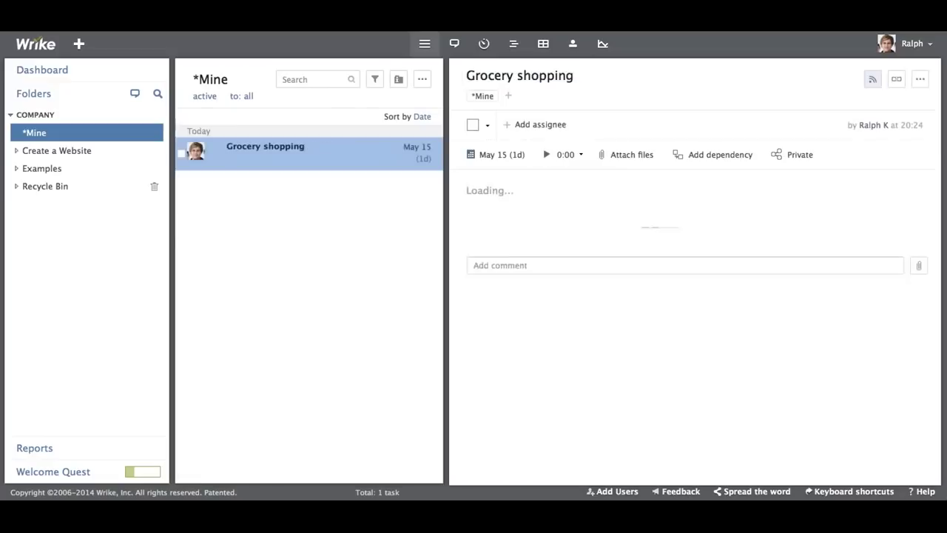
- Insert an empty checkbox into the Grocery shopping task's description and finish editing it
{"action": "left_click", "coordinate": [508, 192]}
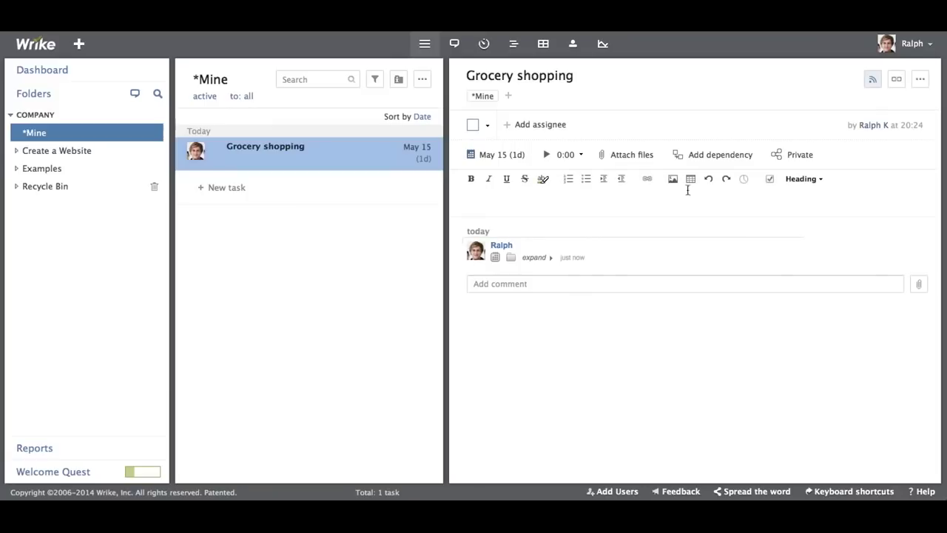
{"action": "left_click", "coordinate": [770, 183]}
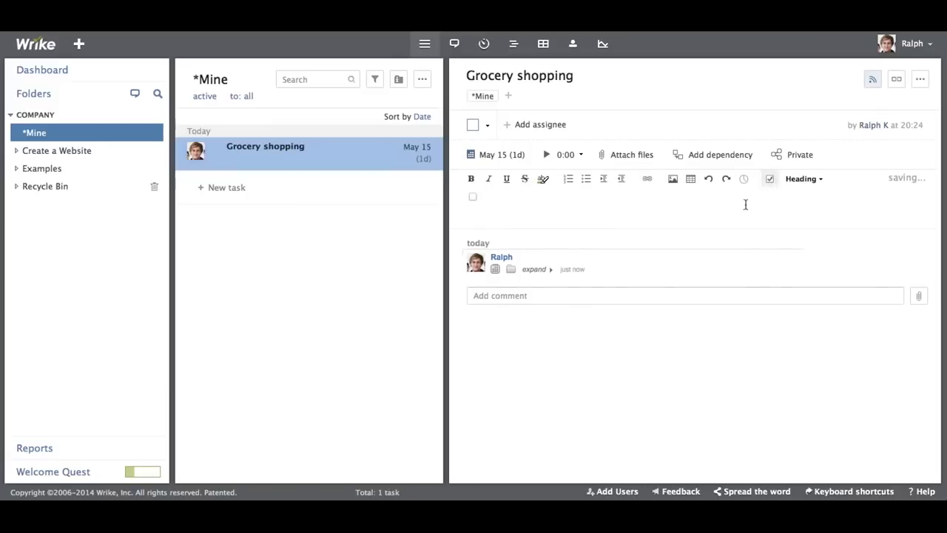
{"action": "left_click", "coordinate": [631, 411]}
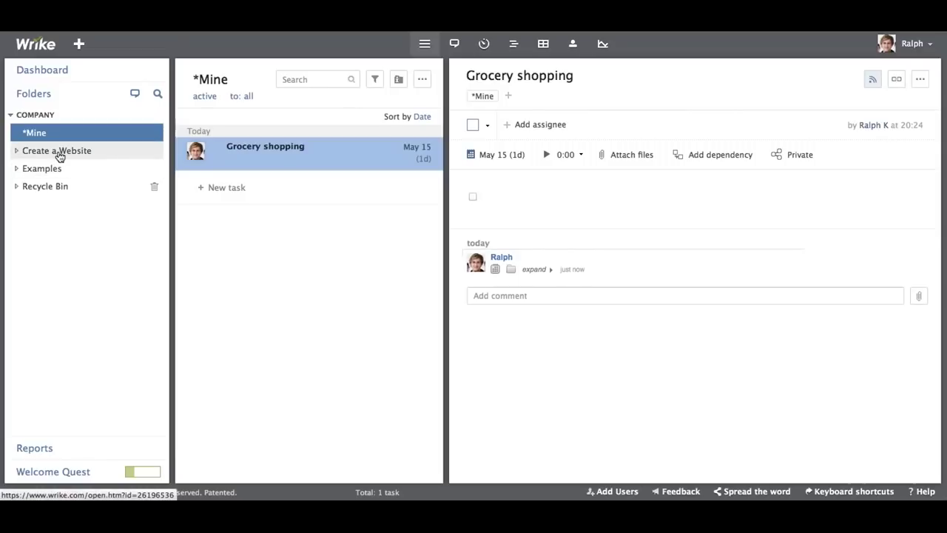
- Open the Dashboard to view its task, conflict and activity widgets
{"action": "left_click", "coordinate": [41, 74]}
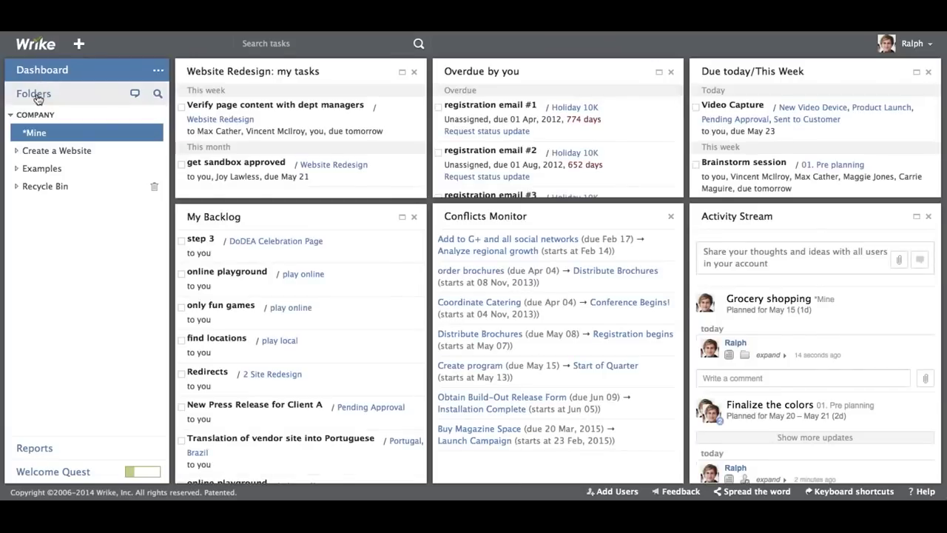